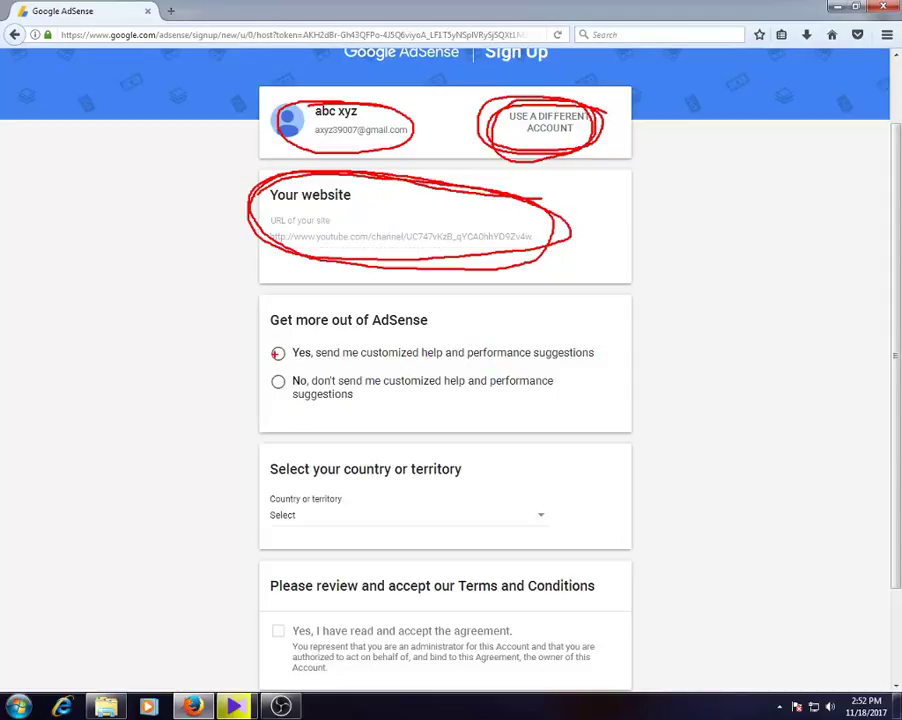
mouse_move(284, 340)
mouse_down()
mouse_move(268, 350)
mouse_move(292, 342)
mouse_up()
mouse_move(356, 504)
mouse_down()
mouse_move(272, 483)
mouse_move(266, 540)
mouse_move(362, 513)
mouse_move(350, 490)
mouse_up()
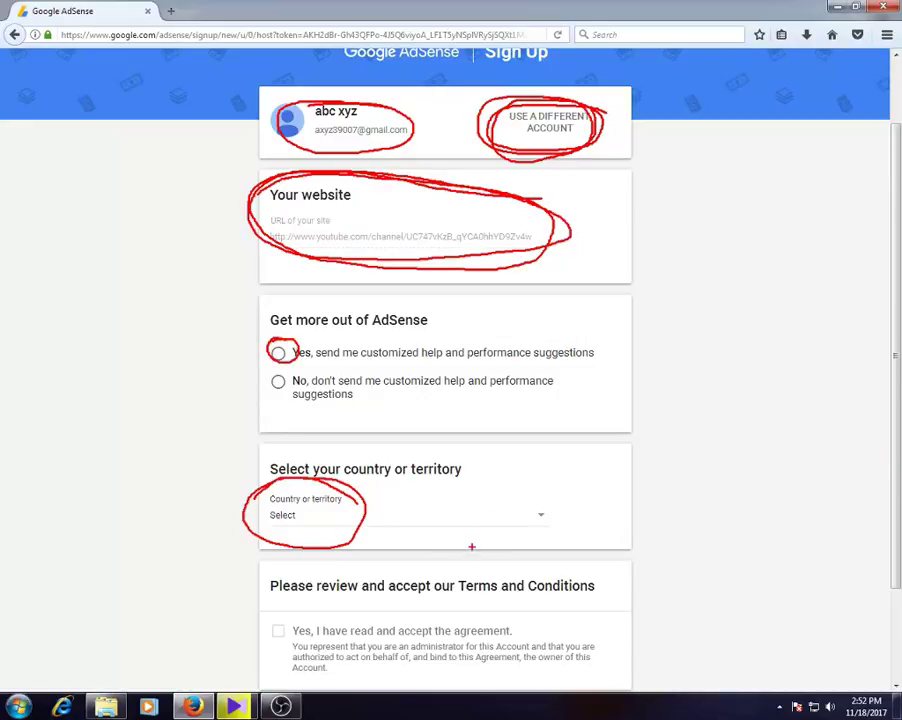
mouse_move(336, 610)
mouse_down()
mouse_move(262, 610)
mouse_move(312, 656)
mouse_move(302, 615)
mouse_up()
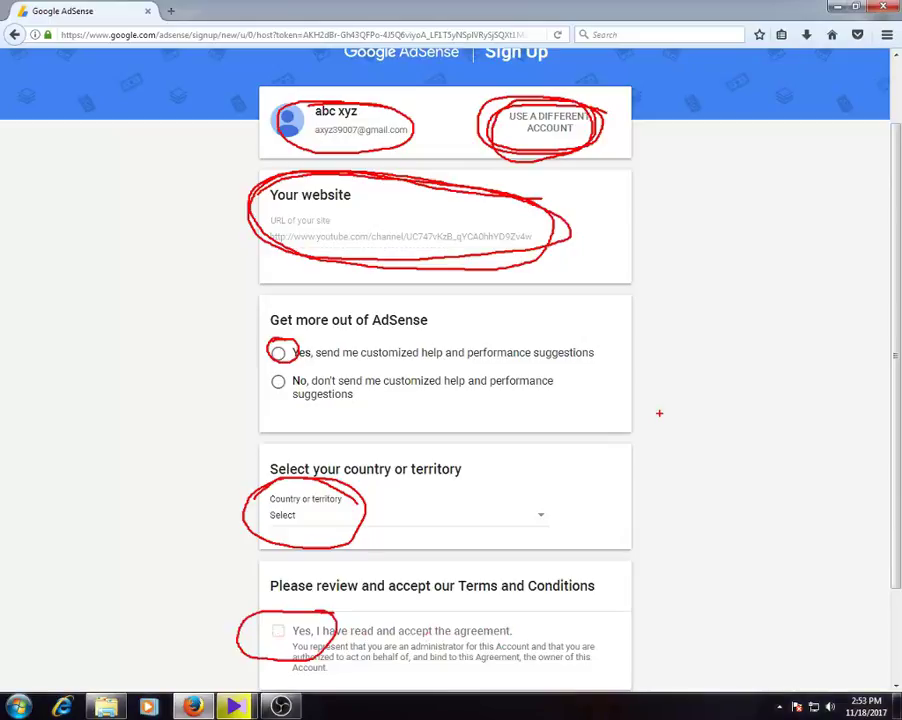
key(Escape)
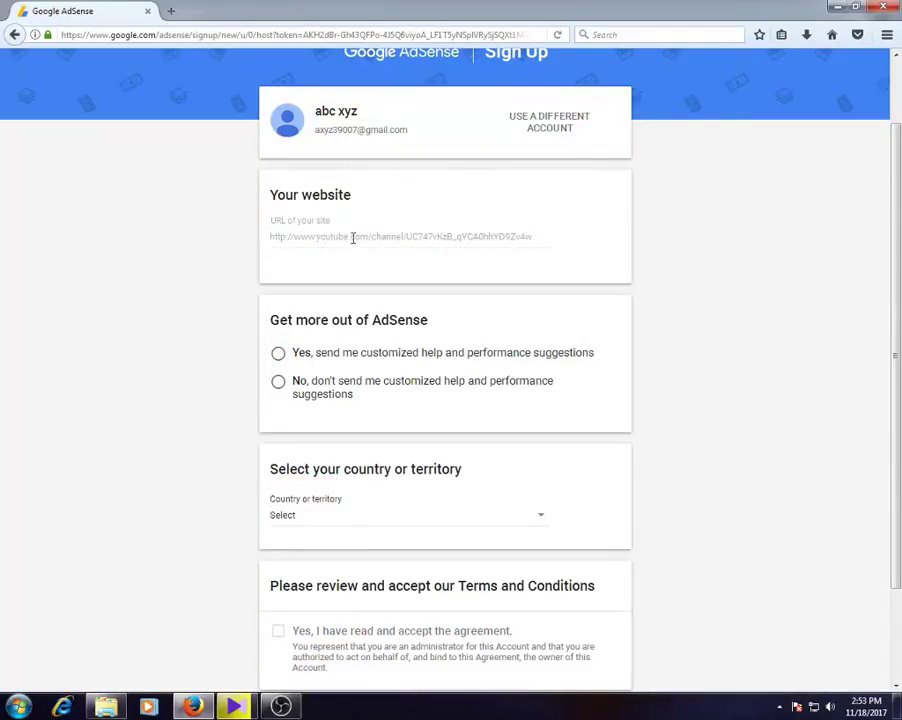
click(170, 11)
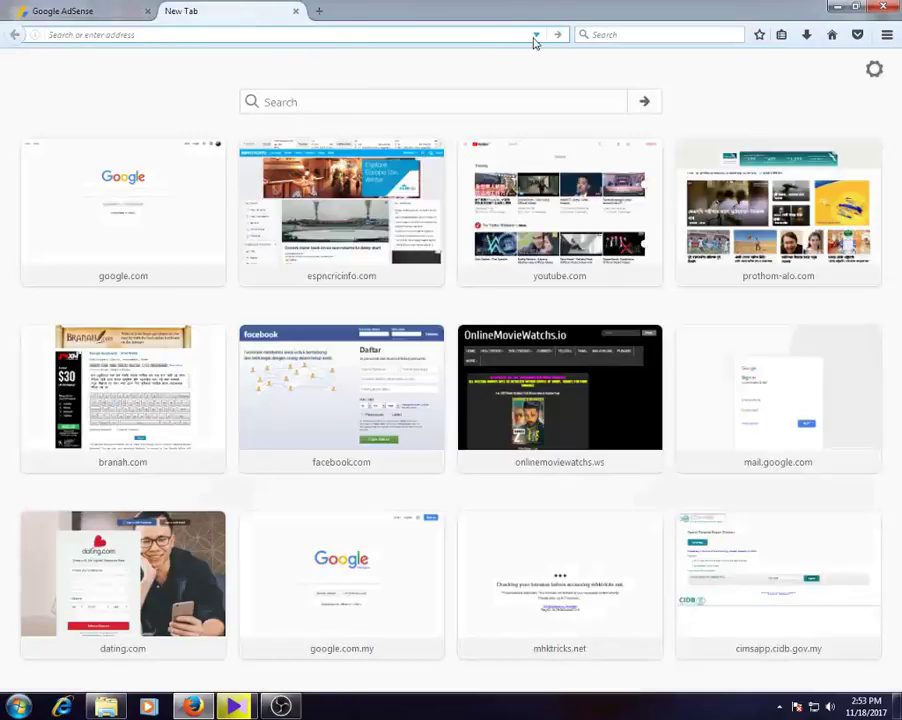
click(533, 36)
click(132, 64)
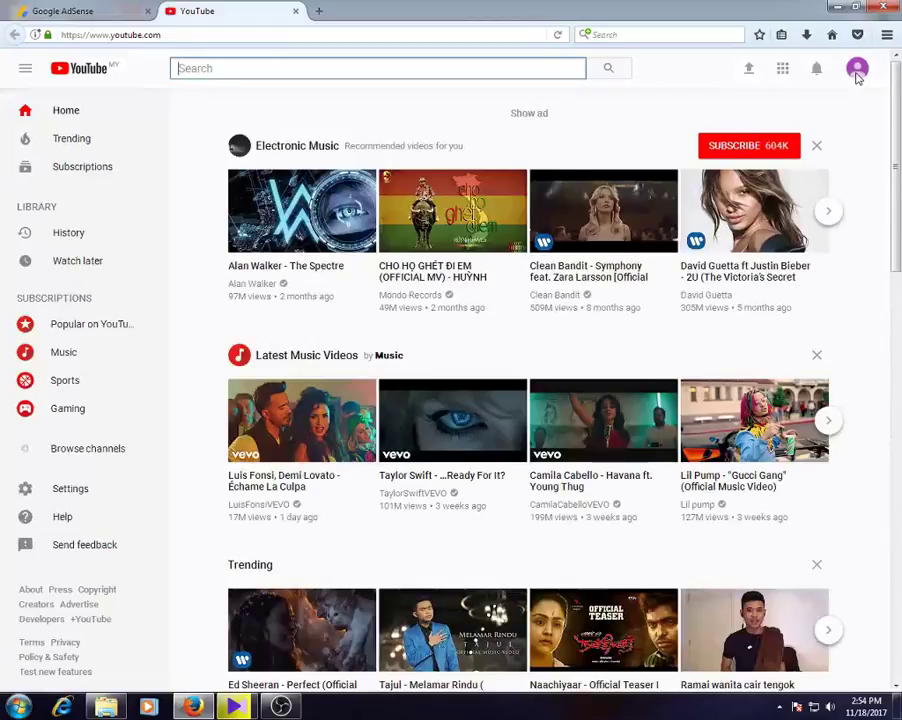
click(857, 70)
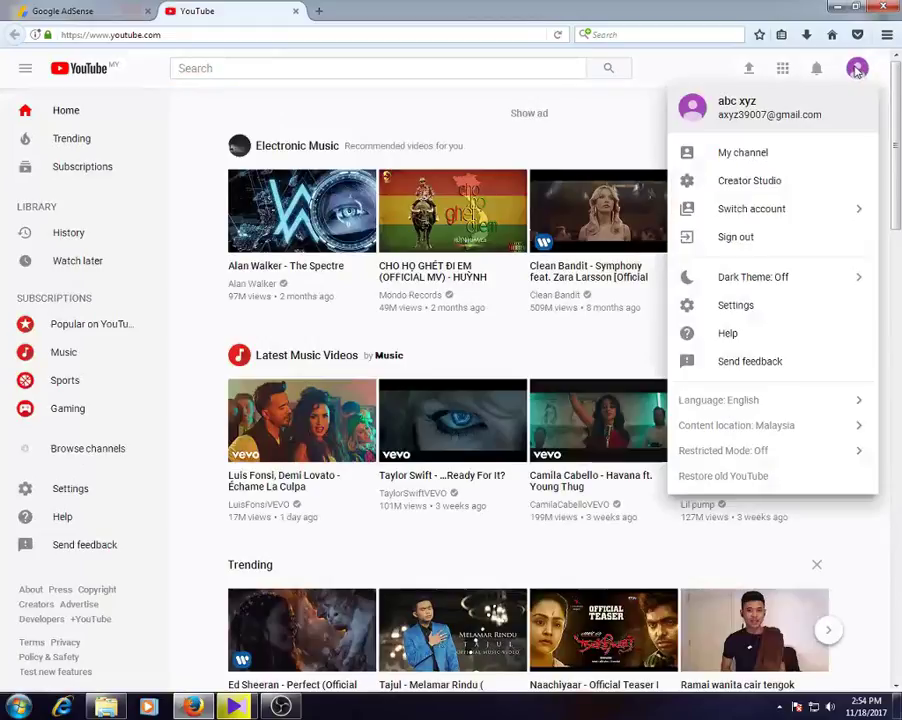
click(739, 156)
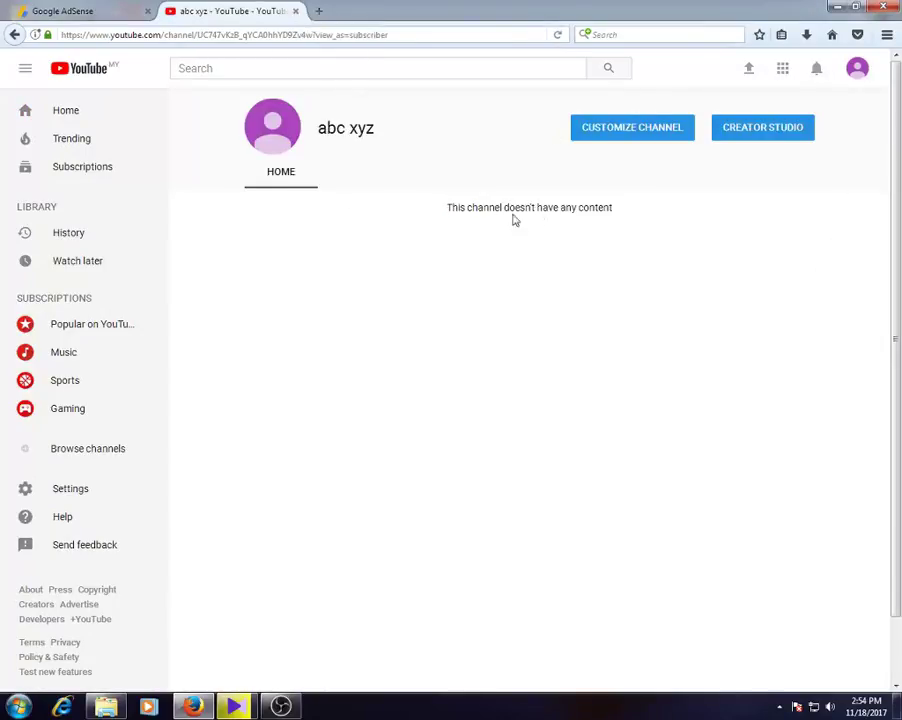
click(296, 11)
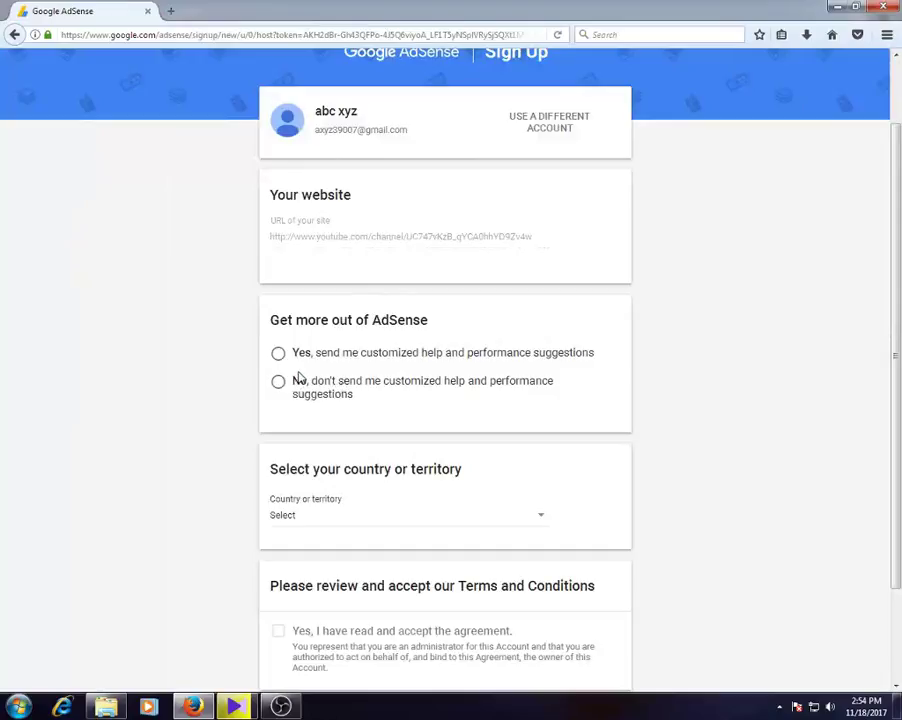
- Opt in to customized help and performance suggestions
scroll(366, 352, down, 2)
click(278, 276)
scroll(510, 380, down, 1)
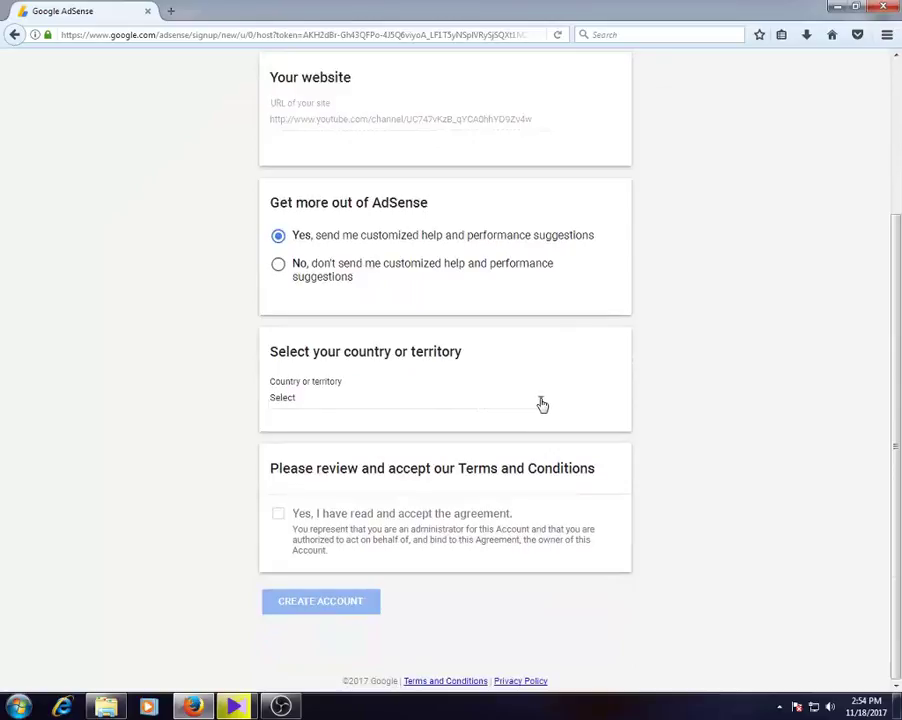
- Select Malaysia as the country and accept the AdSense terms and conditions
click(542, 404)
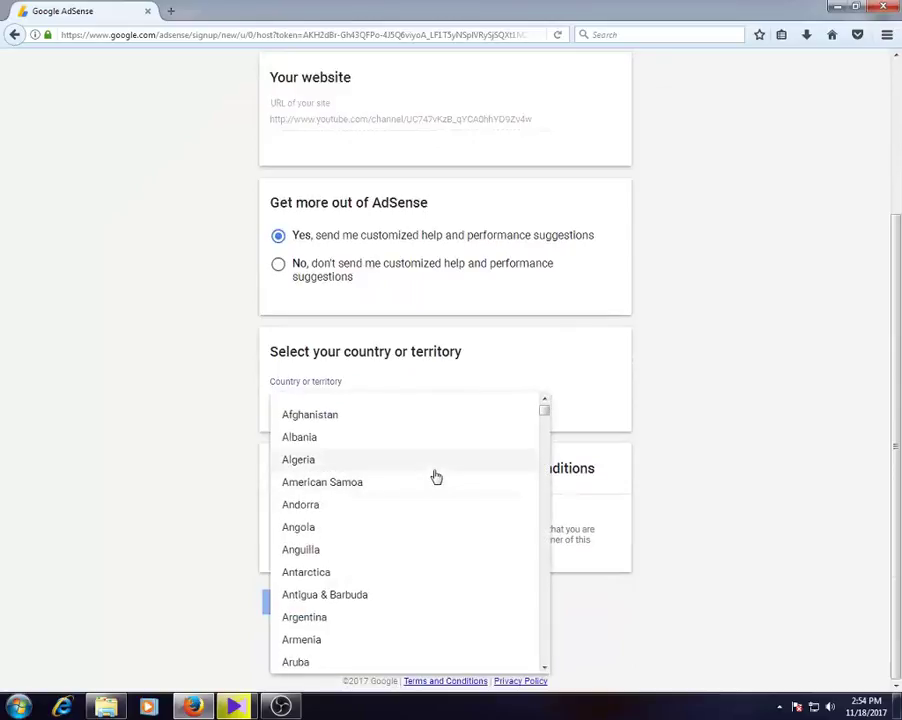
scroll(436, 477, down, 20)
scroll(436, 477, down, 3)
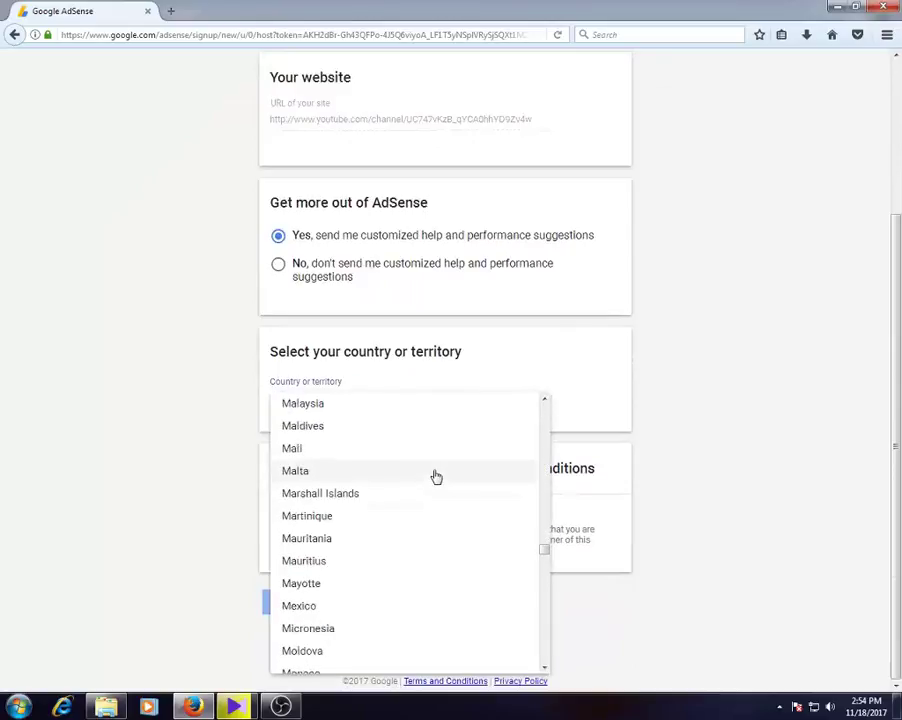
click(544, 401)
click(544, 401)
click(544, 401)
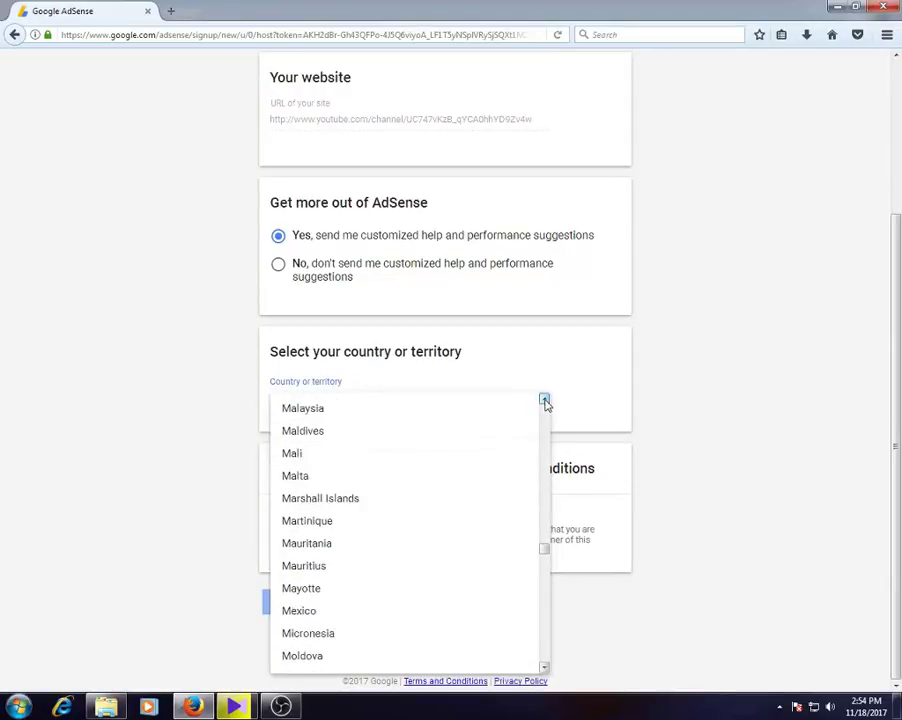
click(331, 412)
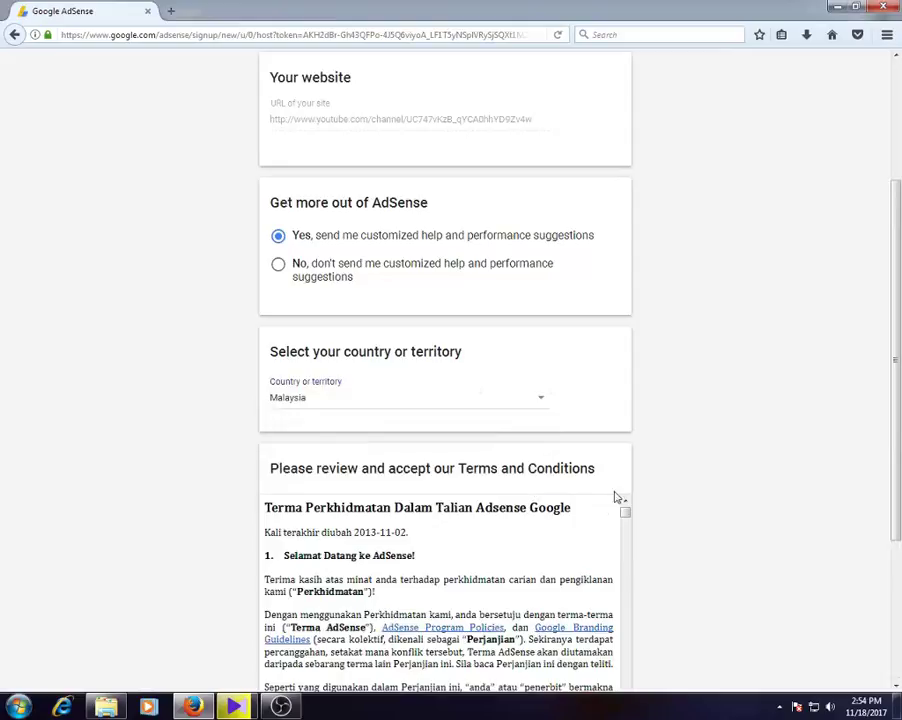
scroll(654, 455, down, 4)
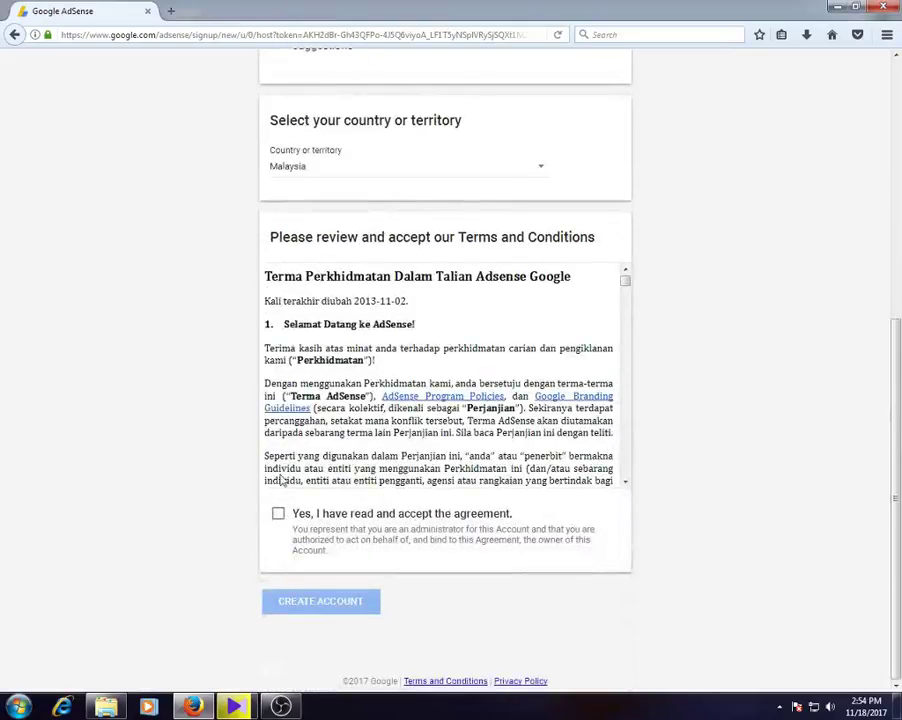
click(279, 515)
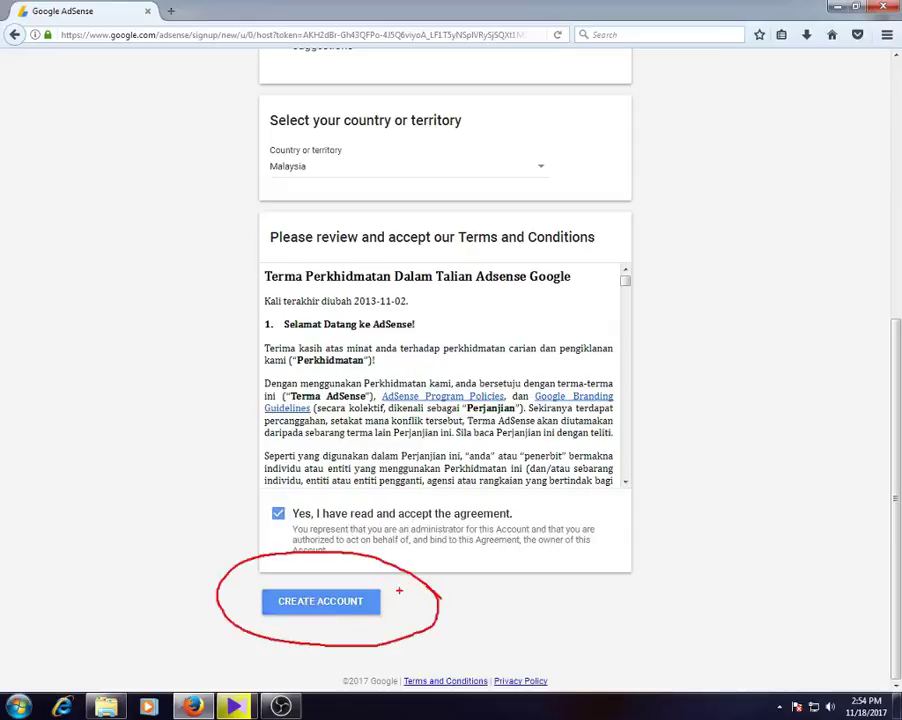
- Submit the sign-up form to create the AdSense account
key(Escape)
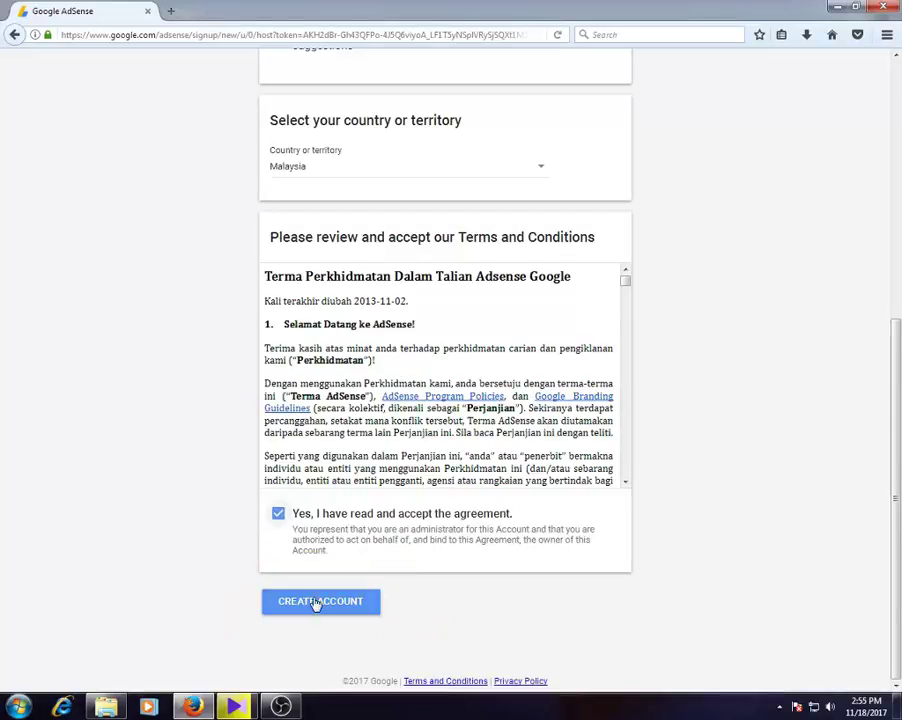
click(317, 602)
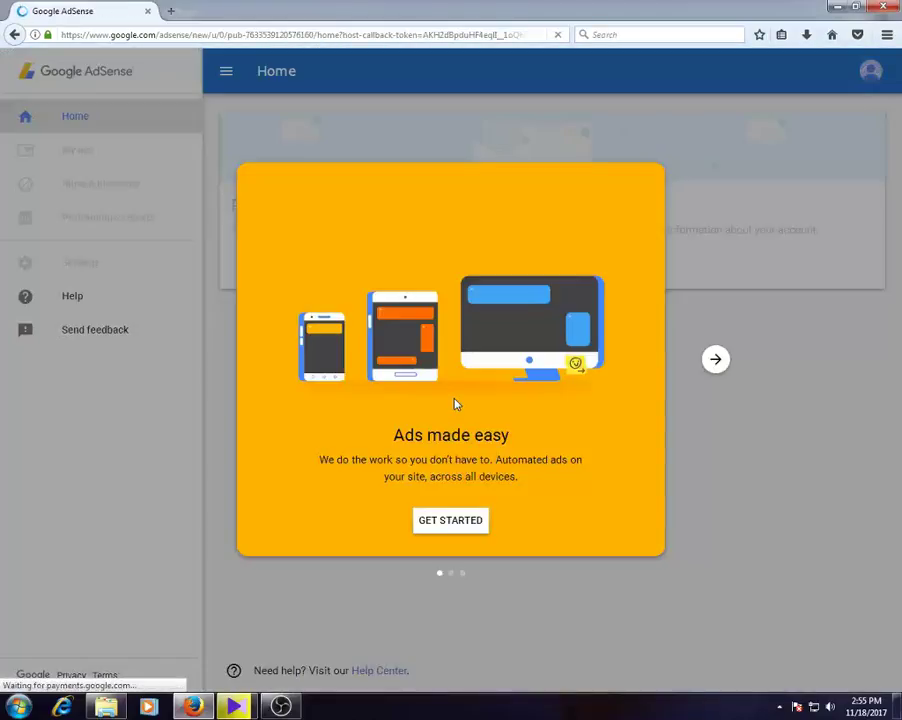
mouse_move(519, 510)
mouse_down()
mouse_move(390, 505)
mouse_move(419, 485)
mouse_up()
- Start the new account setup and fill in the street address lines of the payment form
key(Escape)
click(450, 520)
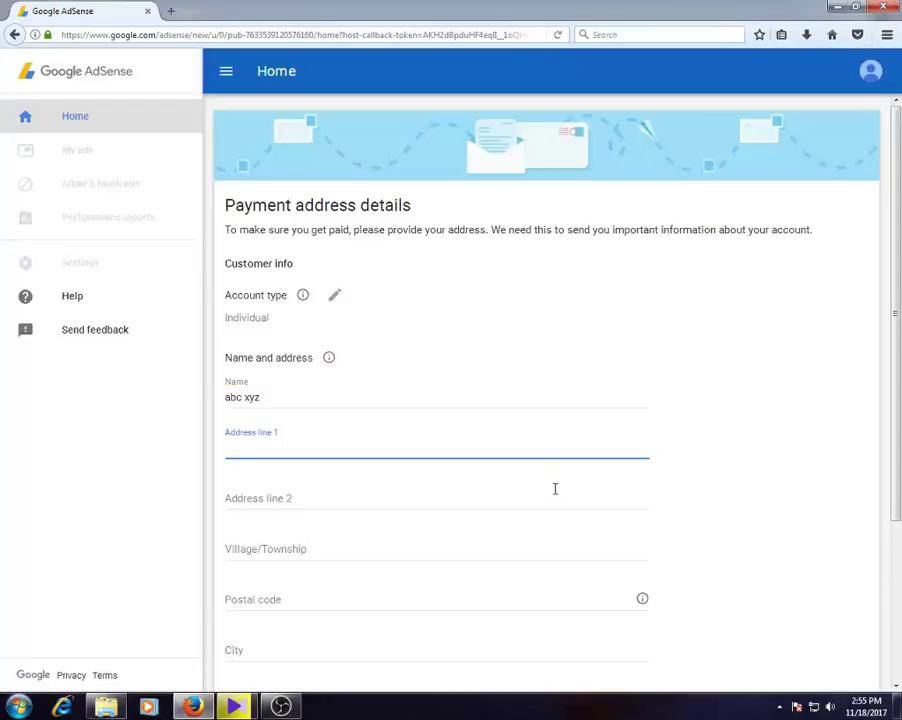
scroll(467, 390, down, 2)
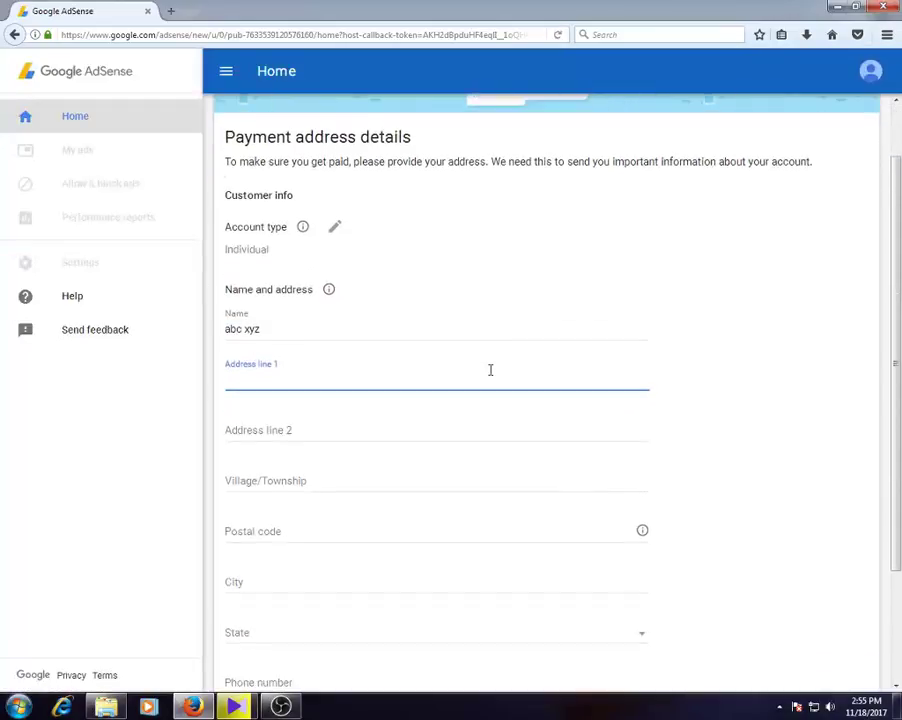
scroll(283, 306, up, 1)
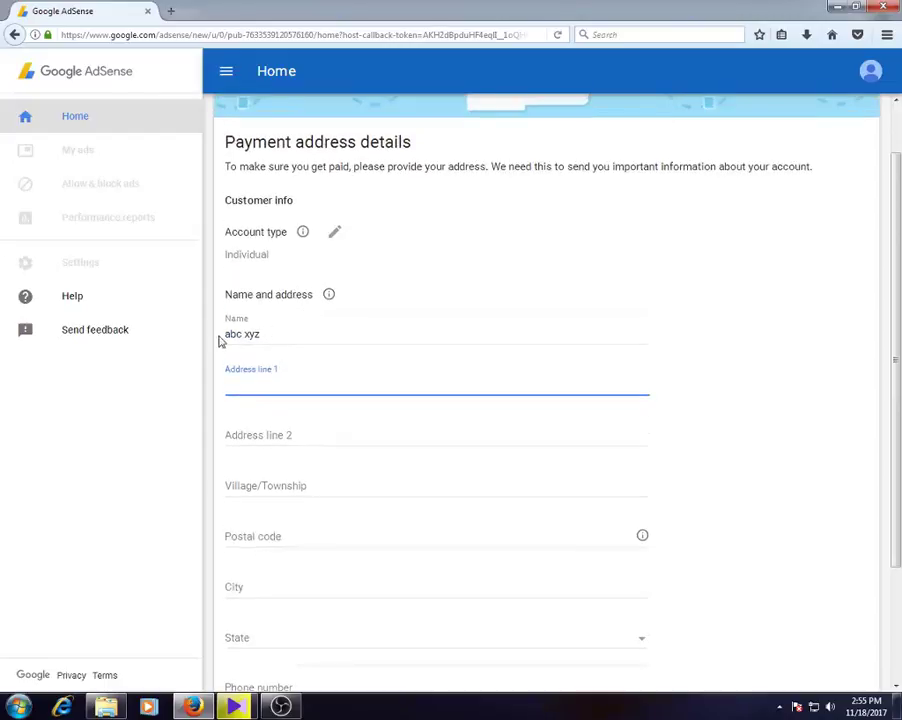
click(312, 331)
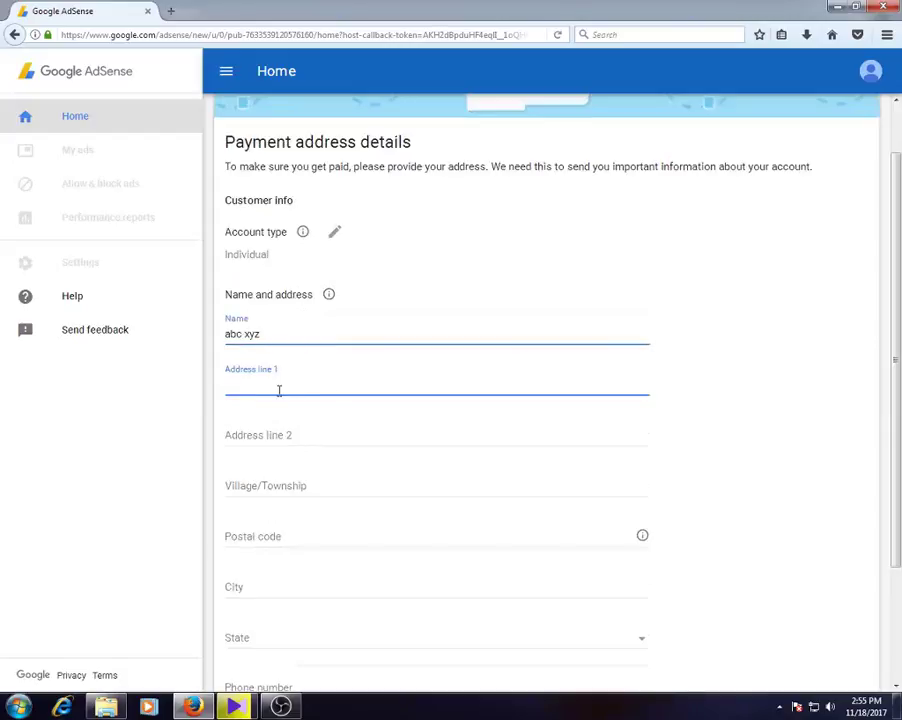
click(264, 426)
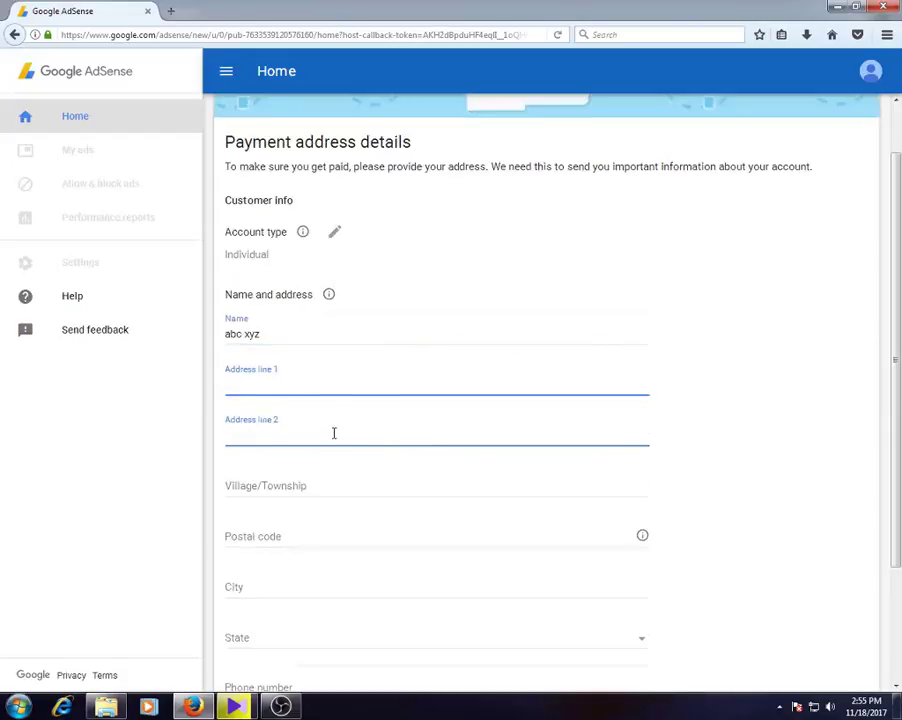
click(277, 372)
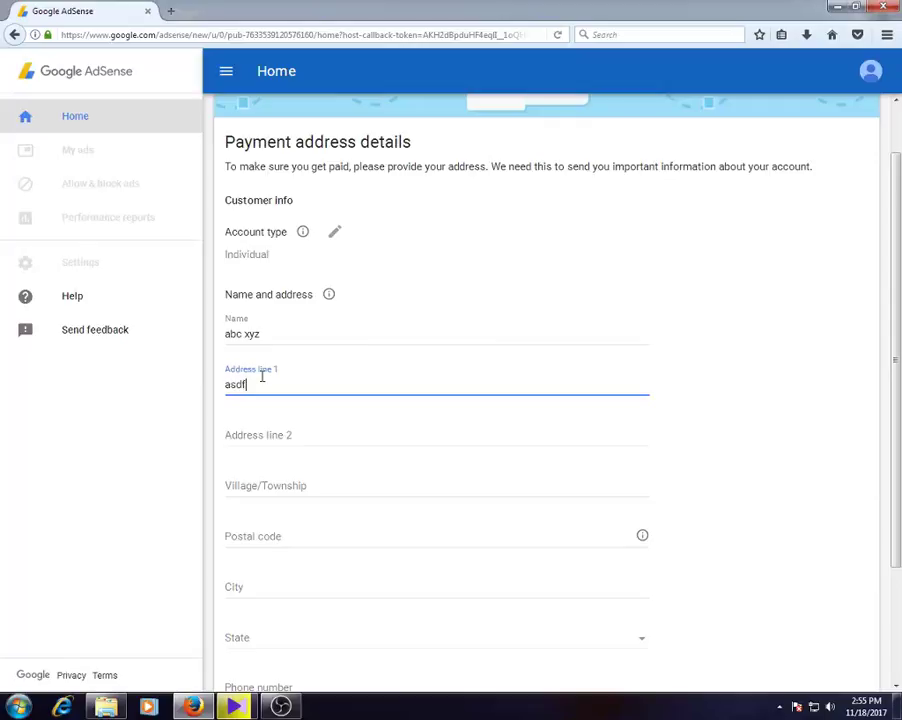
- Enter 'a' as Village/Township and a first postal code value
click(328, 486)
text(a)
scroll(331, 482, down, 2)
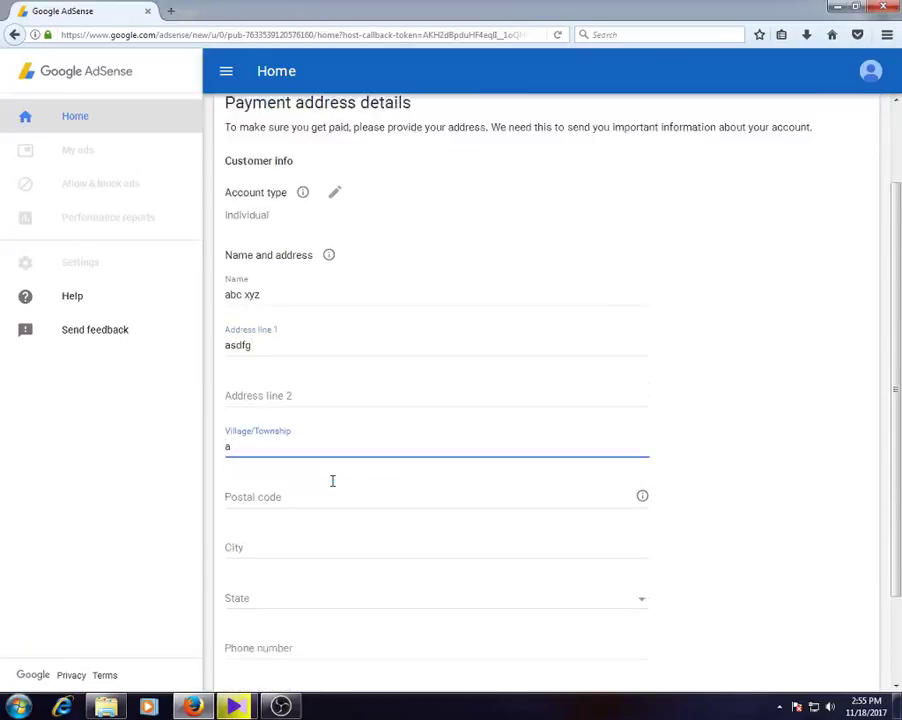
click(274, 405)
text(100)
- Enter the city and choose Pahang as the state
click(260, 458)
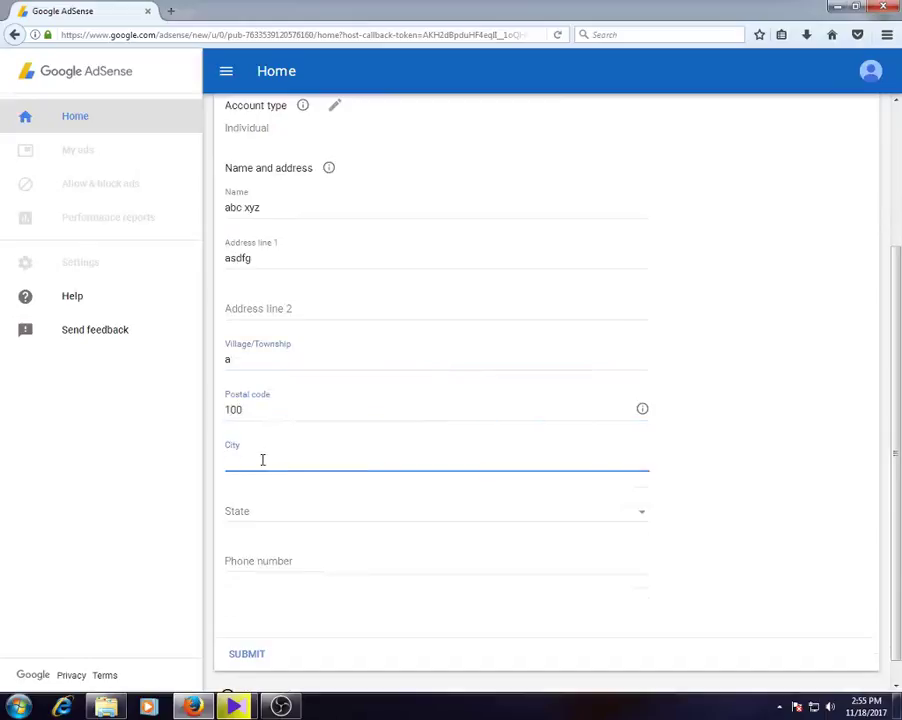
scroll(340, 440, down, 1)
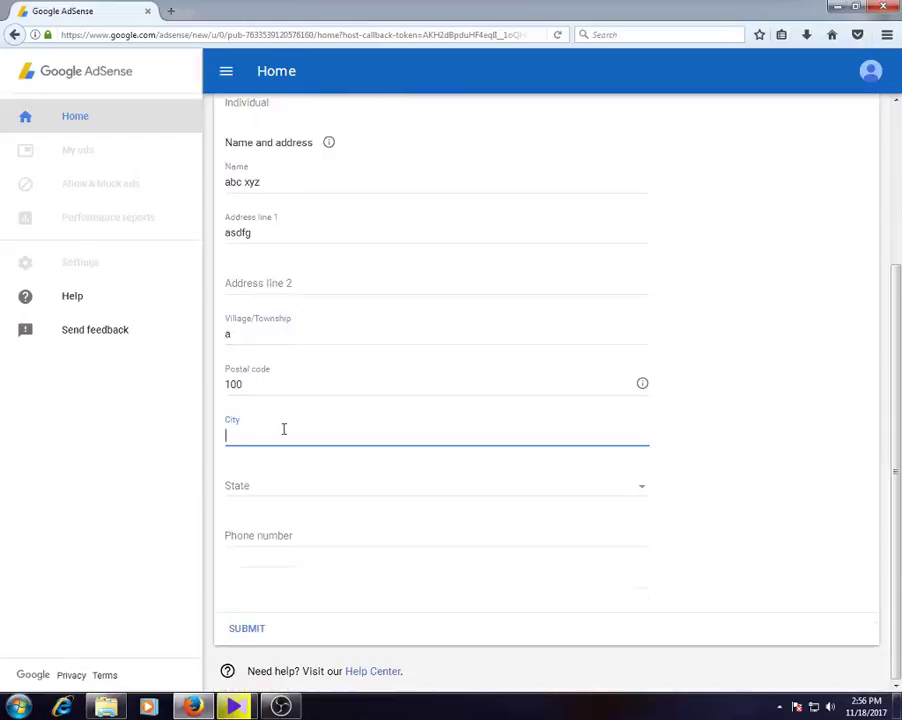
text(kuantan)
click(644, 494)
scroll(332, 540, down, 3)
click(264, 520)
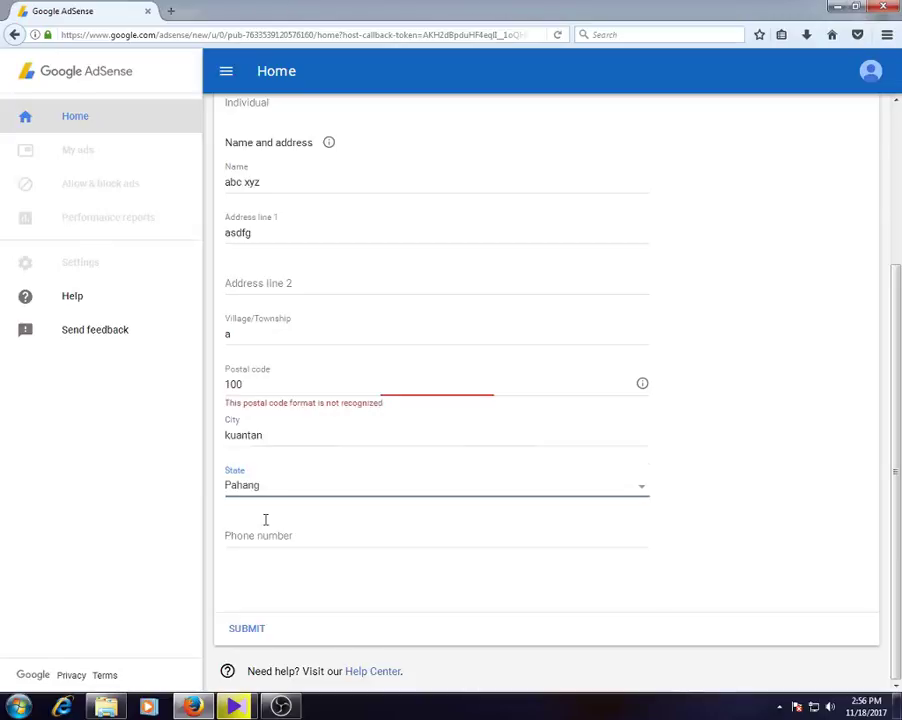
- Replace the unrecognised postal code with the correct one, then move to the phone number field
click(292, 390)
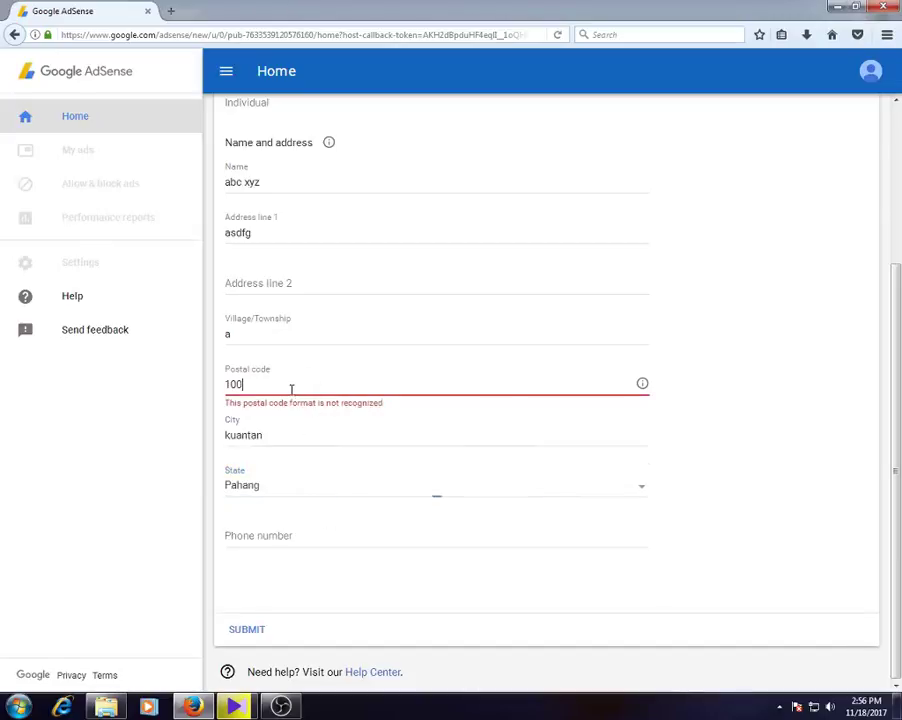
key(BackSpace)
key(BackSpace)
key(BackSpace)
text(2611)
text(0)
text(0)
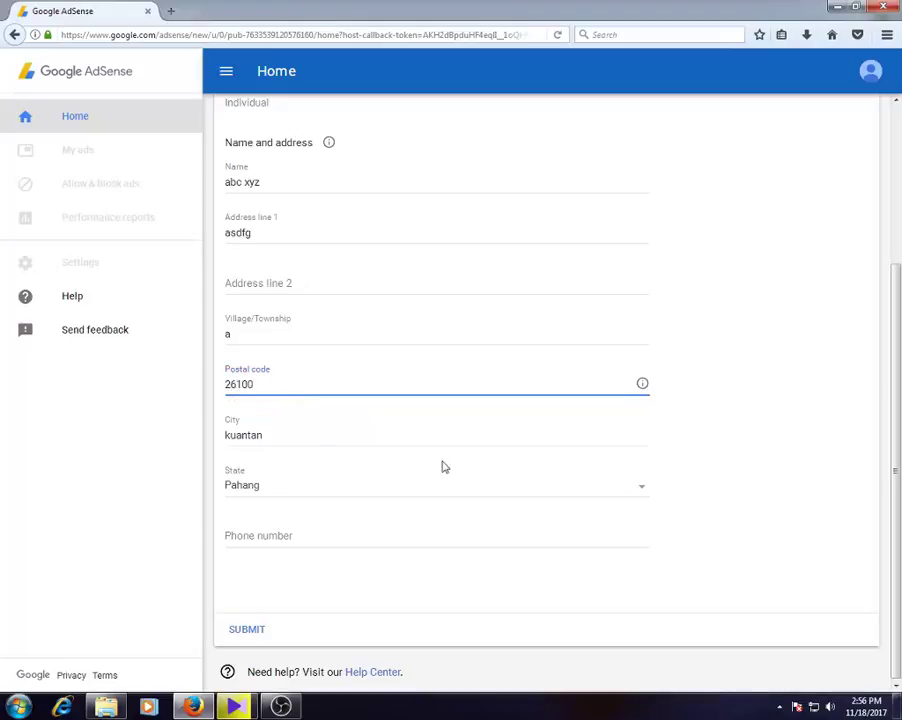
click(267, 536)
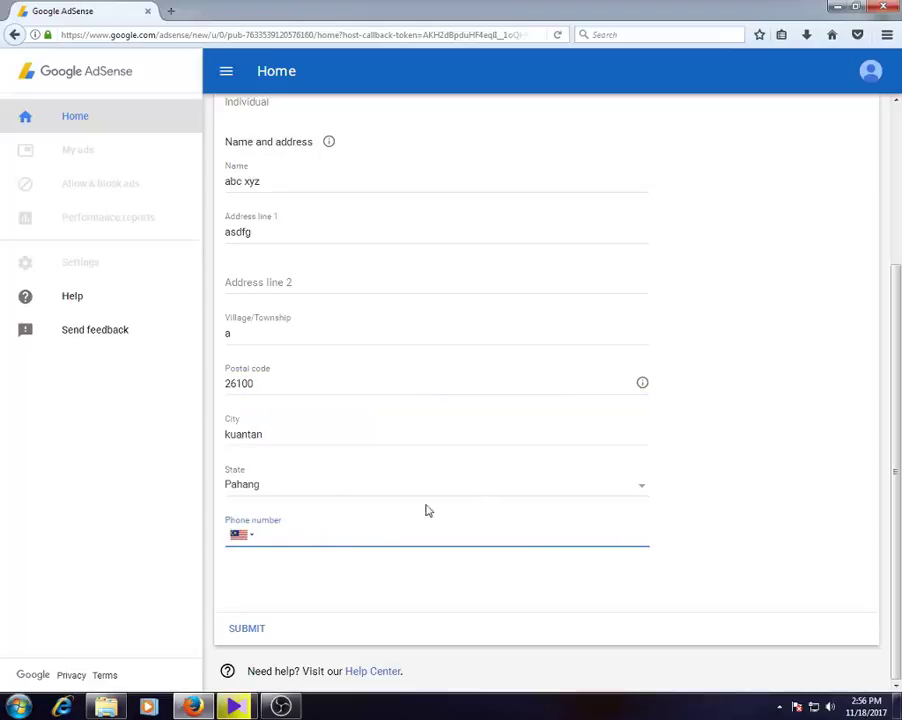
scroll(362, 400, up, 3)
scroll(336, 425, down, 3)
scroll(360, 400, up, 3)
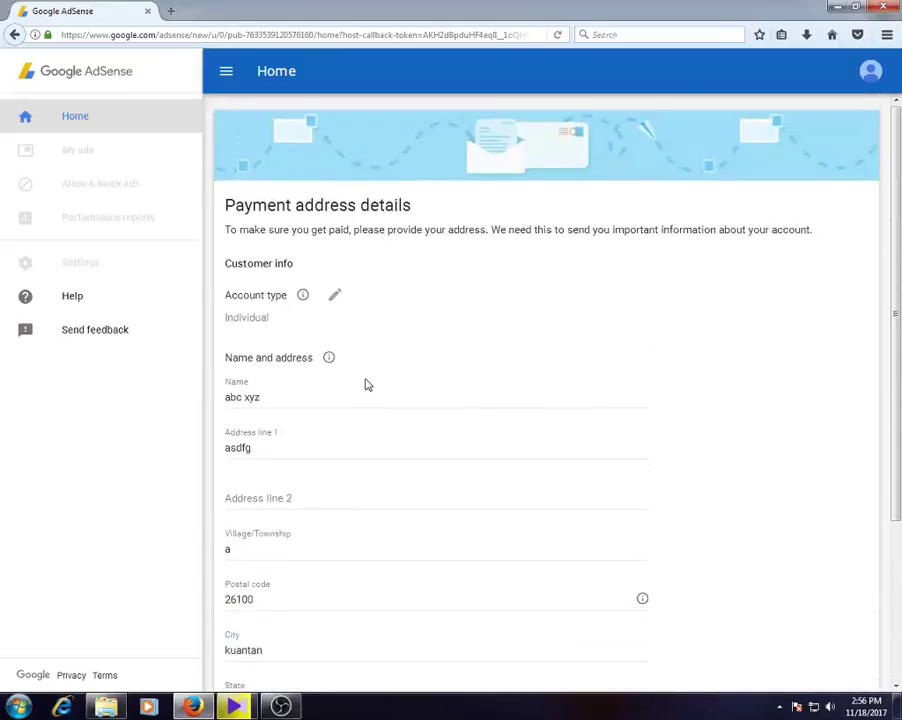
scroll(330, 394, down, 2)
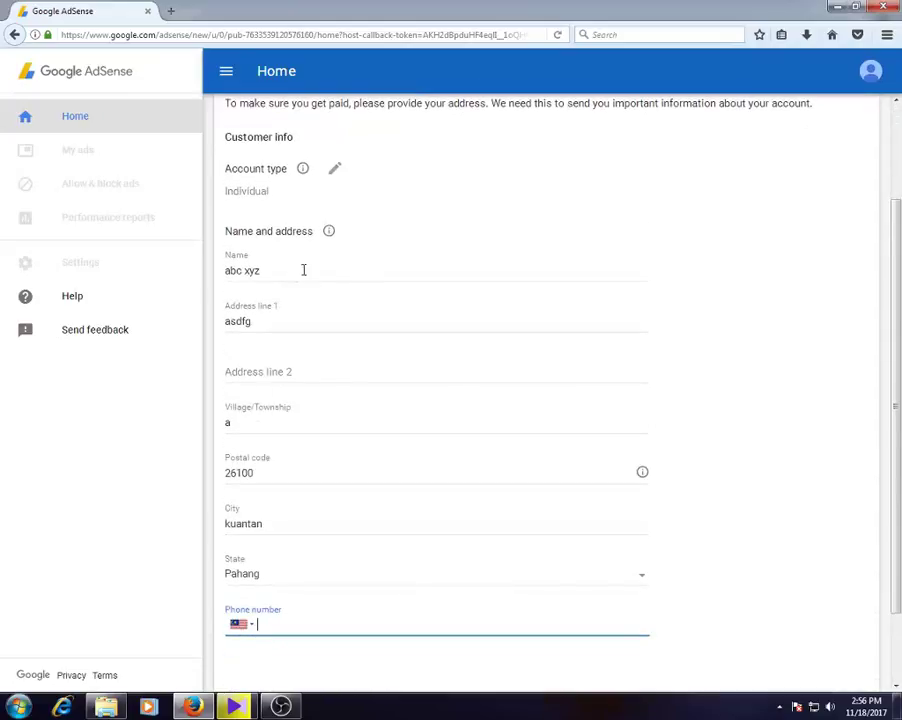
key(ctrl+2)
mouse_move(308, 257)
mouse_down()
mouse_move(188, 266)
mouse_move(365, 293)
mouse_move(447, 255)
mouse_move(197, 248)
mouse_move(314, 300)
mouse_move(452, 260)
mouse_move(240, 236)
mouse_up()
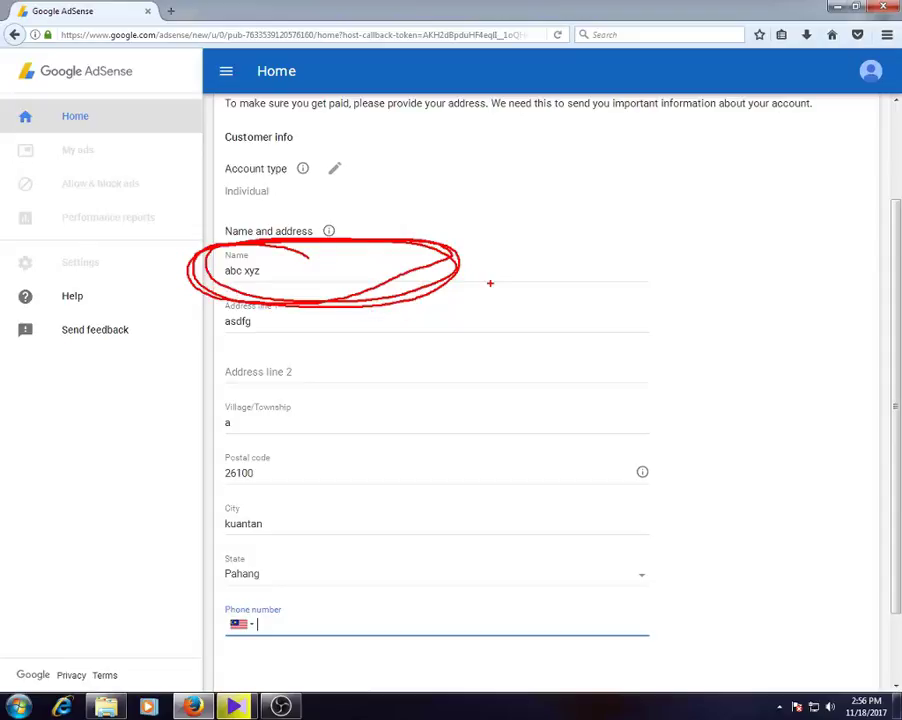
key(Escape)
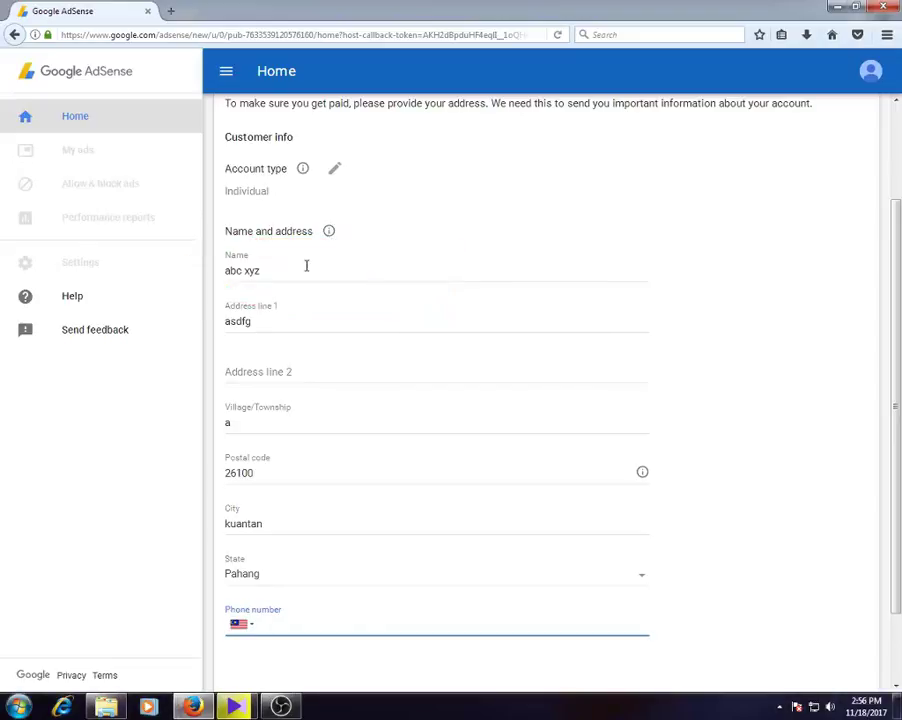
key(ctrl+2)
mouse_move(370, 313)
mouse_down()
mouse_move(223, 302)
mouse_move(234, 358)
mouse_move(320, 372)
mouse_move(450, 330)
mouse_move(256, 320)
mouse_up()
mouse_move(372, 347)
mouse_down()
mouse_move(400, 352)
mouse_move(211, 376)
mouse_move(411, 372)
mouse_up()
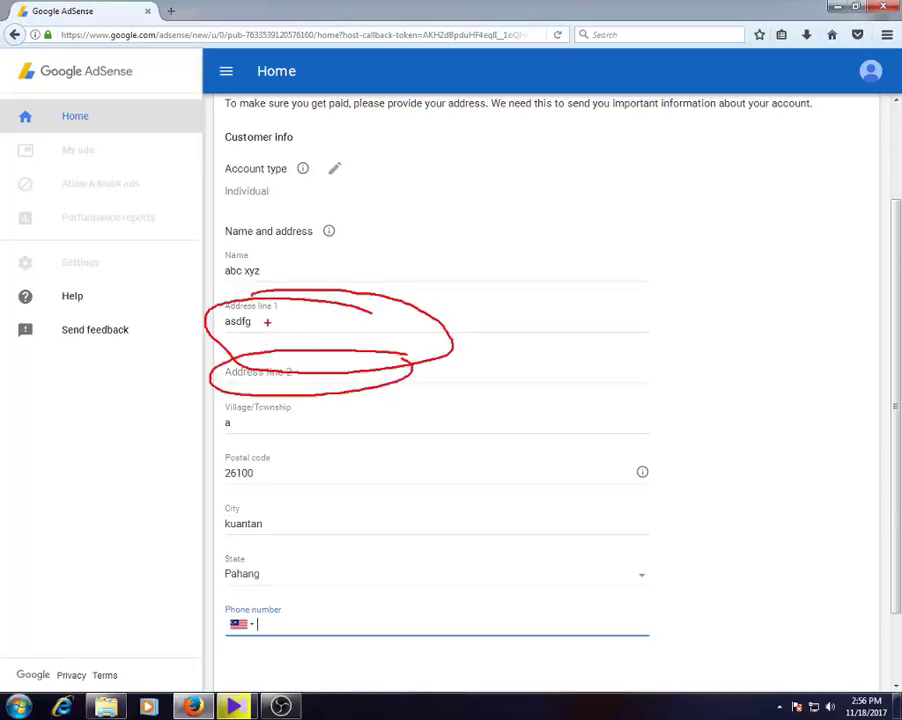
key(Escape)
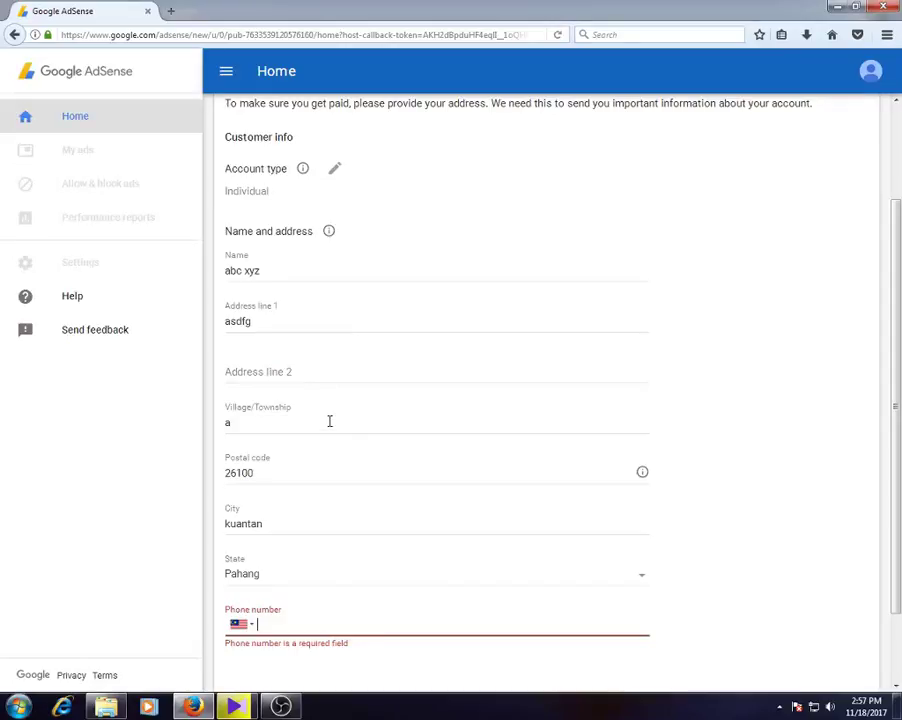
mouse_move(300, 453)
mouse_down()
mouse_move(262, 497)
mouse_move(324, 466)
mouse_up()
mouse_move(318, 398)
mouse_down()
mouse_move(272, 392)
mouse_move(262, 443)
mouse_move(325, 398)
mouse_up()
mouse_move(296, 499)
mouse_down()
mouse_move(308, 507)
mouse_move(215, 515)
mouse_move(312, 492)
mouse_move(255, 486)
mouse_up()
mouse_move(318, 552)
mouse_down()
mouse_move(210, 560)
mouse_move(332, 585)
mouse_move(287, 556)
mouse_up()
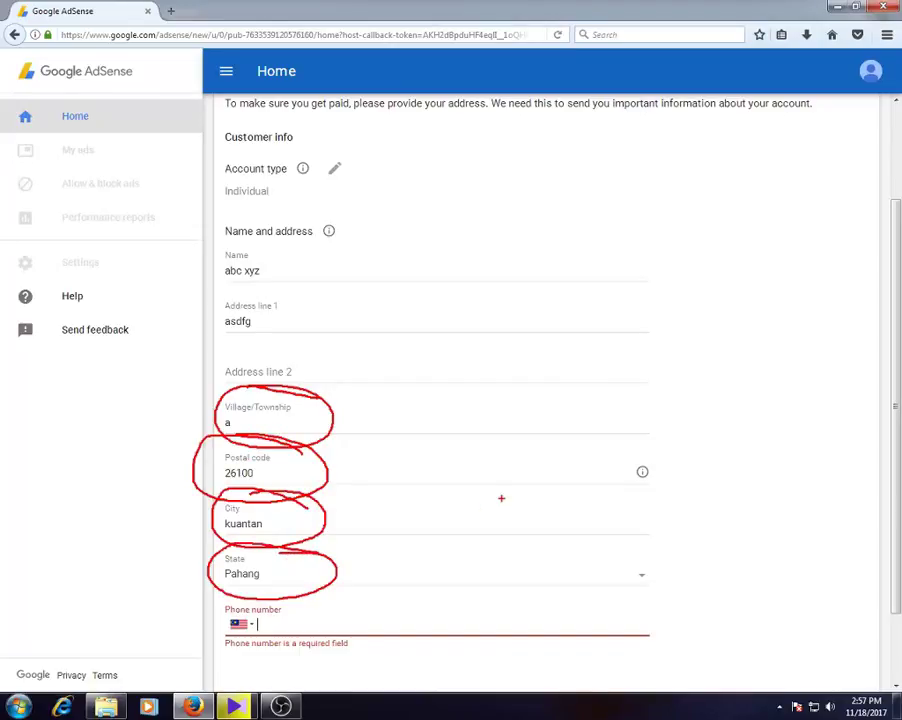
mouse_move(345, 619)
mouse_down()
mouse_move(260, 613)
mouse_move(300, 645)
mouse_move(455, 628)
mouse_move(360, 603)
mouse_up()
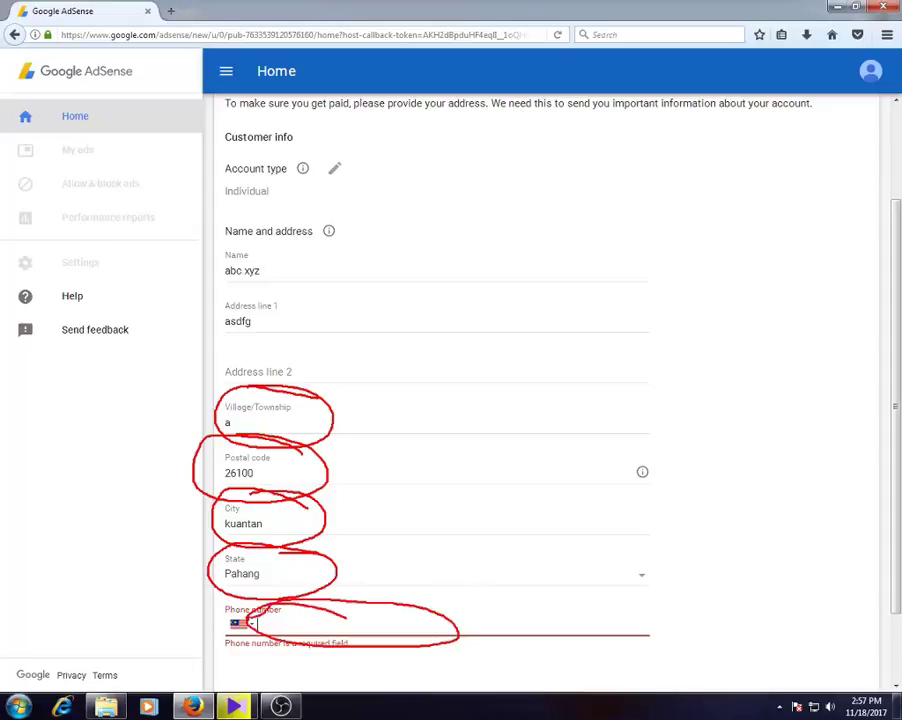
mouse_move(250, 612)
mouse_down()
mouse_move(220, 618)
mouse_move(252, 617)
mouse_up()
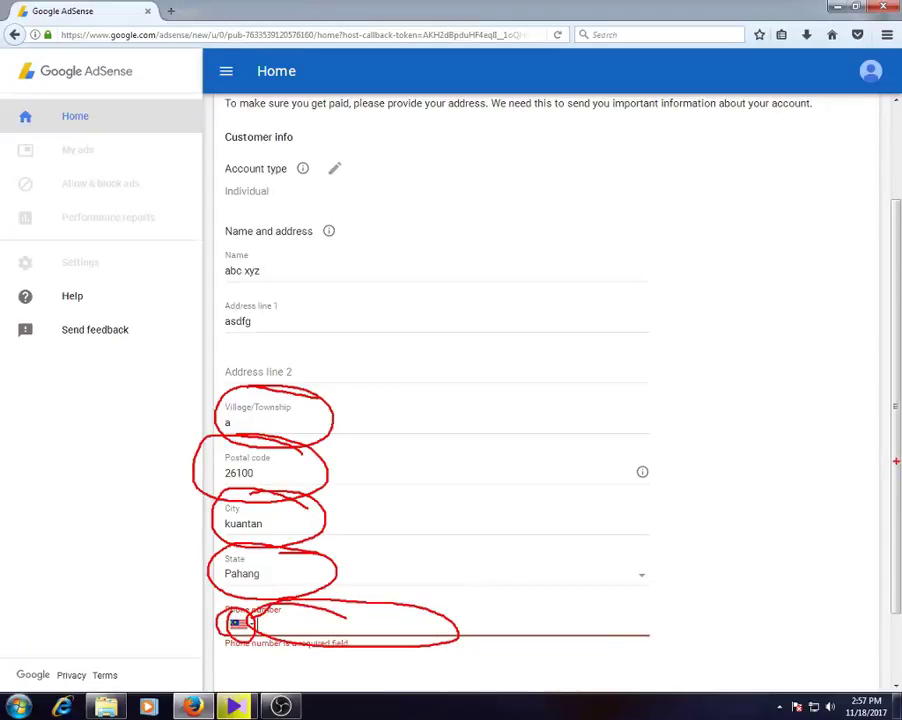
- Enter the mobile phone number in the payment details and submit the address form
key(Escape)
click(328, 420)
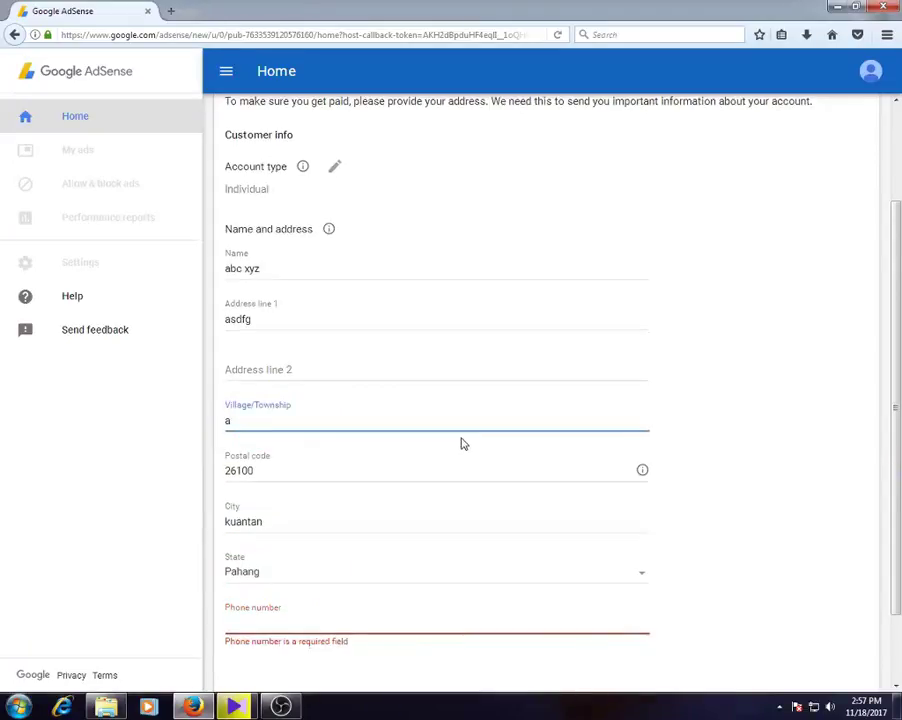
scroll(462, 500, down, 2)
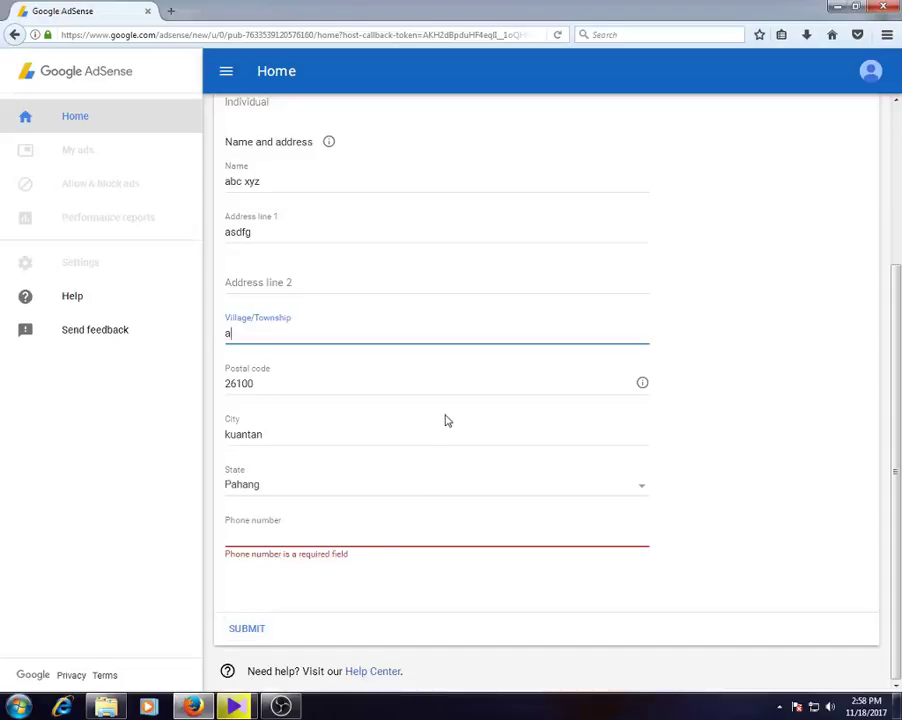
scroll(342, 552, up, 1)
scroll(342, 556, down, 1)
click(281, 534)
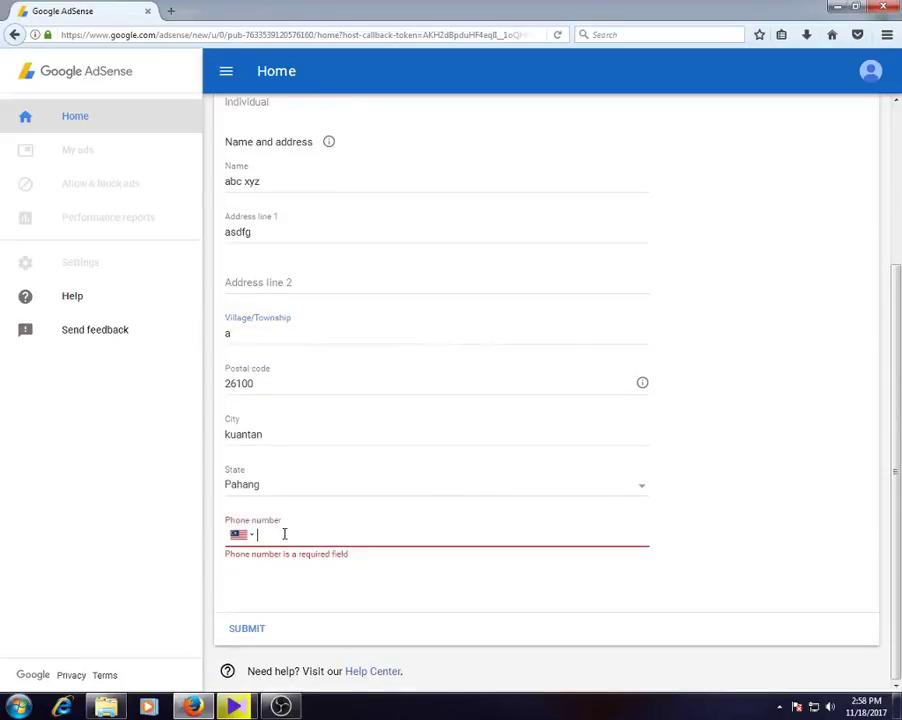
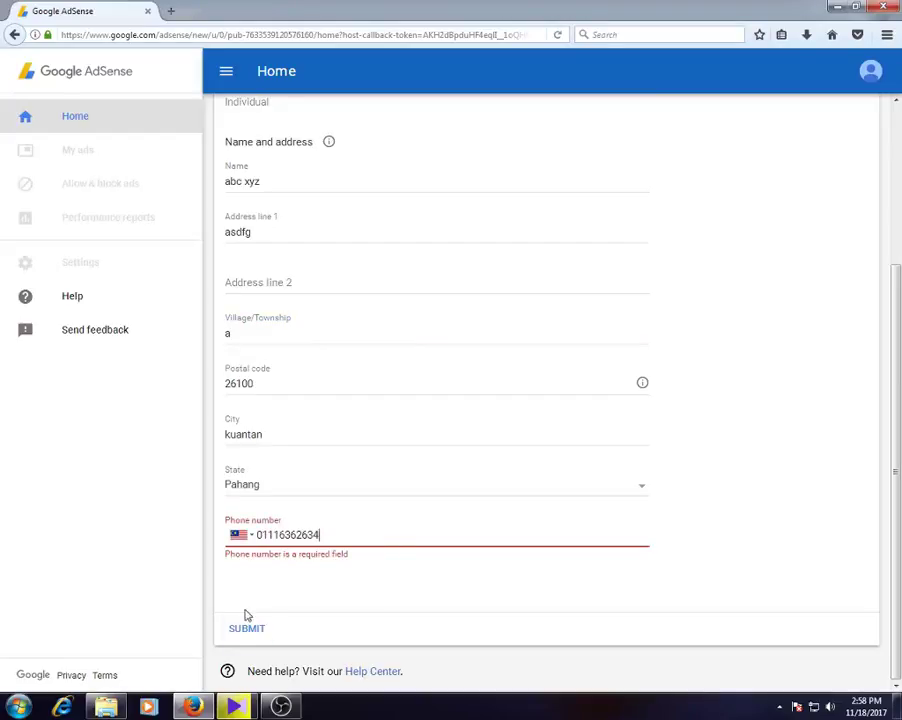
scroll(408, 414, up, 2)
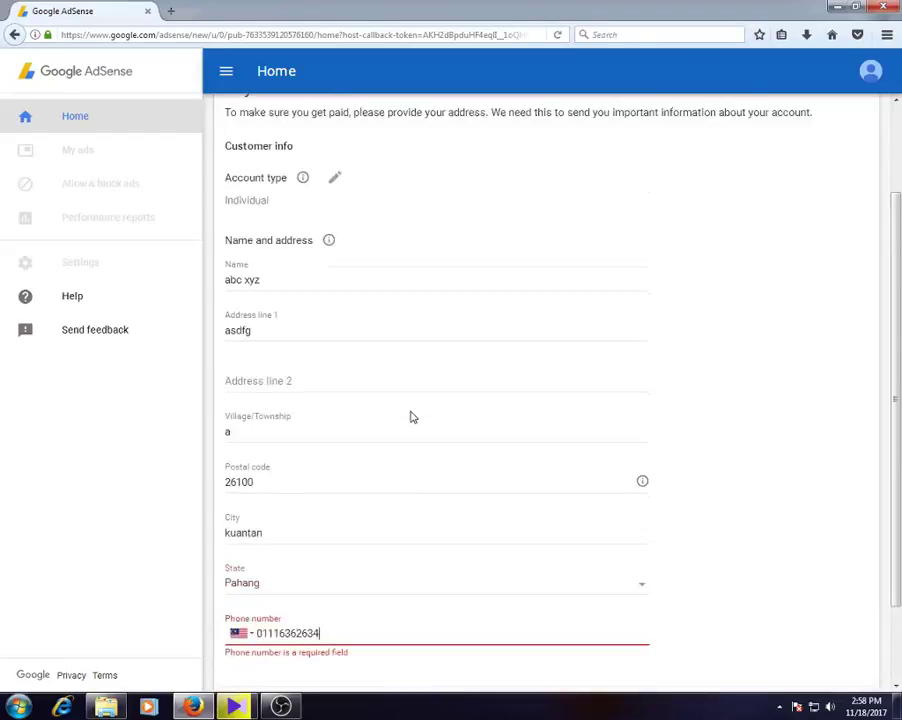
scroll(372, 430, down, 2)
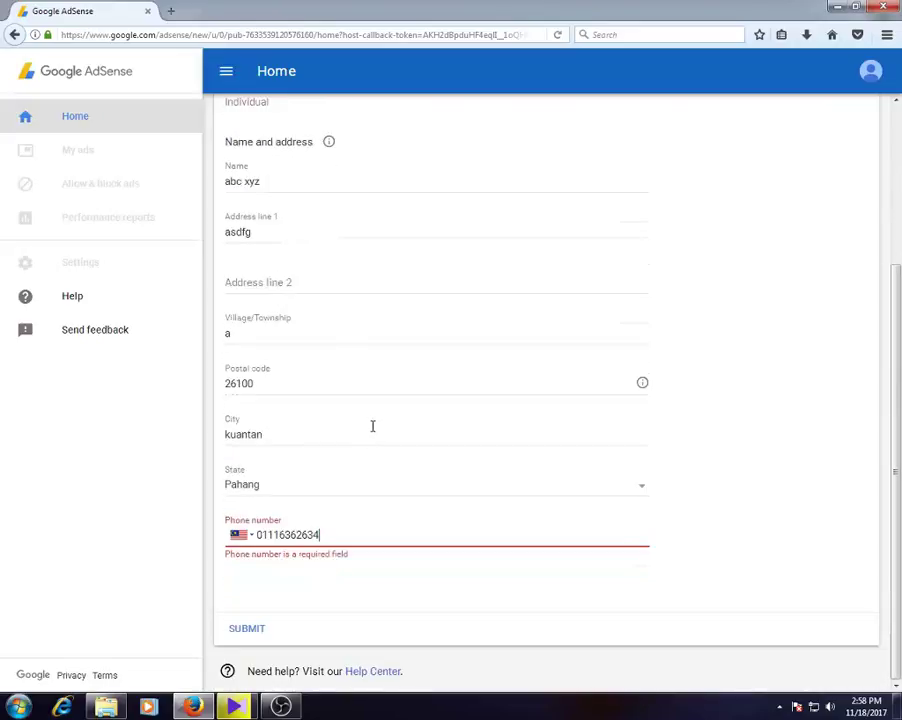
click(249, 629)
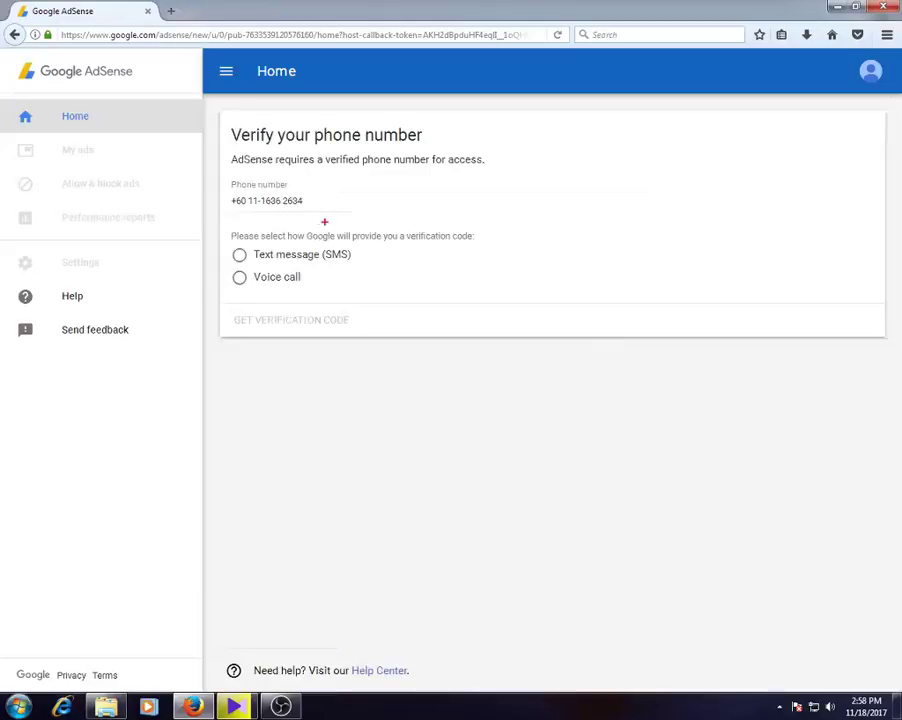
- Check the Verify your phone number page showing the number and its text or voice delivery options
mouse_move(341, 155)
mouse_down()
mouse_move(413, 123)
mouse_move(229, 130)
mouse_move(412, 160)
mouse_move(452, 128)
mouse_up()
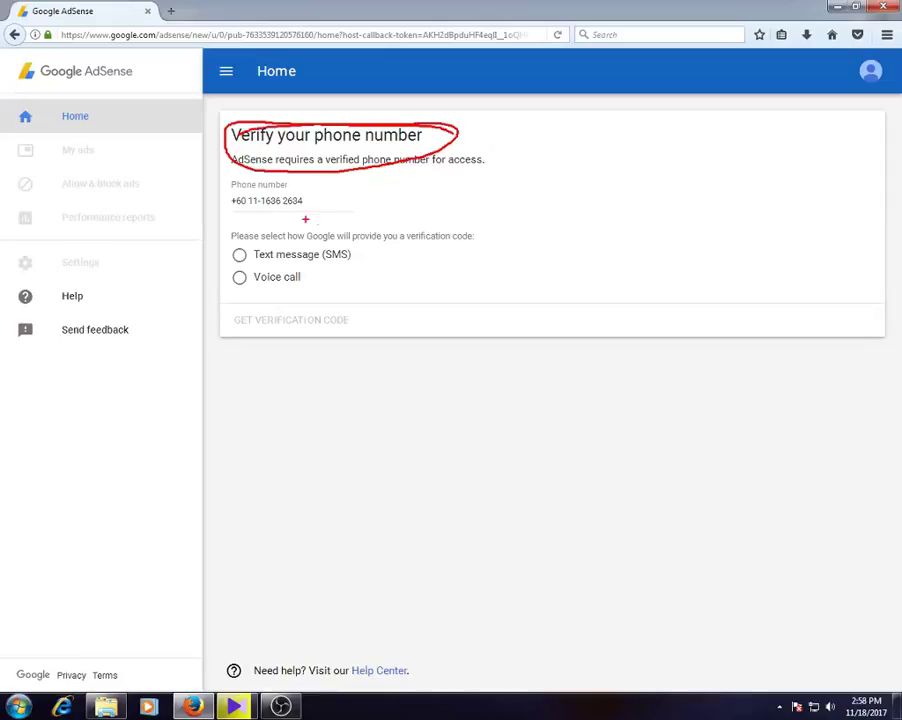
mouse_move(228, 186)
mouse_down()
mouse_move(300, 222)
mouse_move(250, 186)
mouse_move(214, 198)
mouse_up()
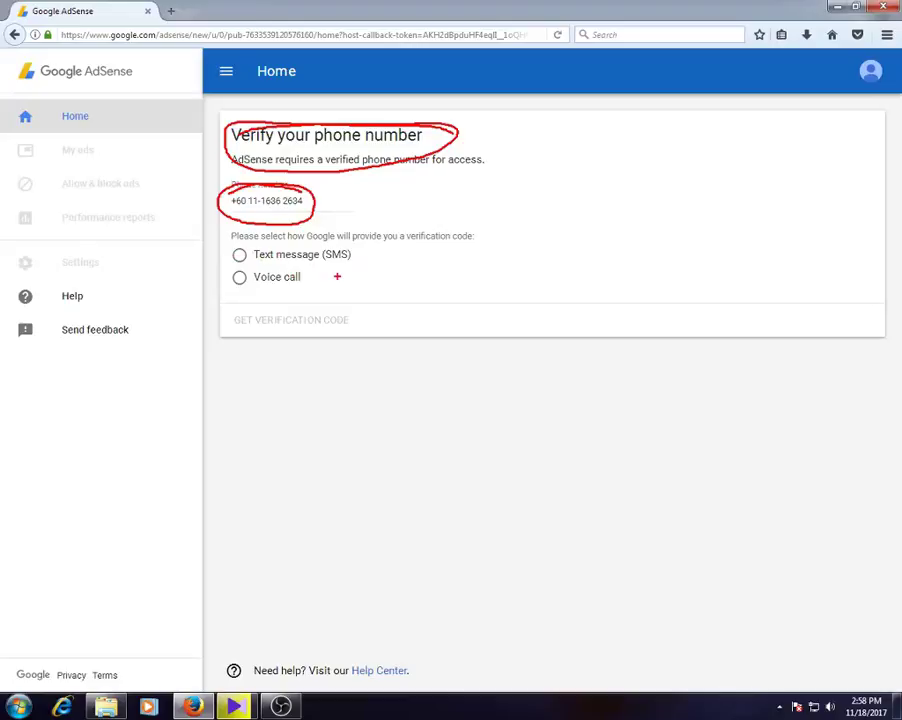
key(Escape)
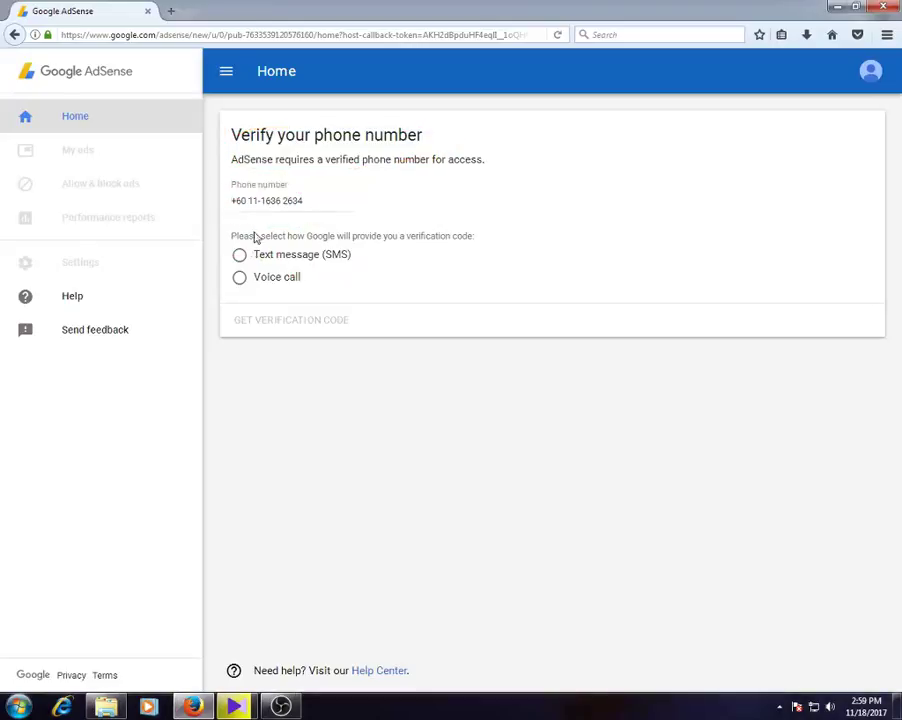
- Request the code by text message (SMS) and submit the received six-digit verification code
click(239, 254)
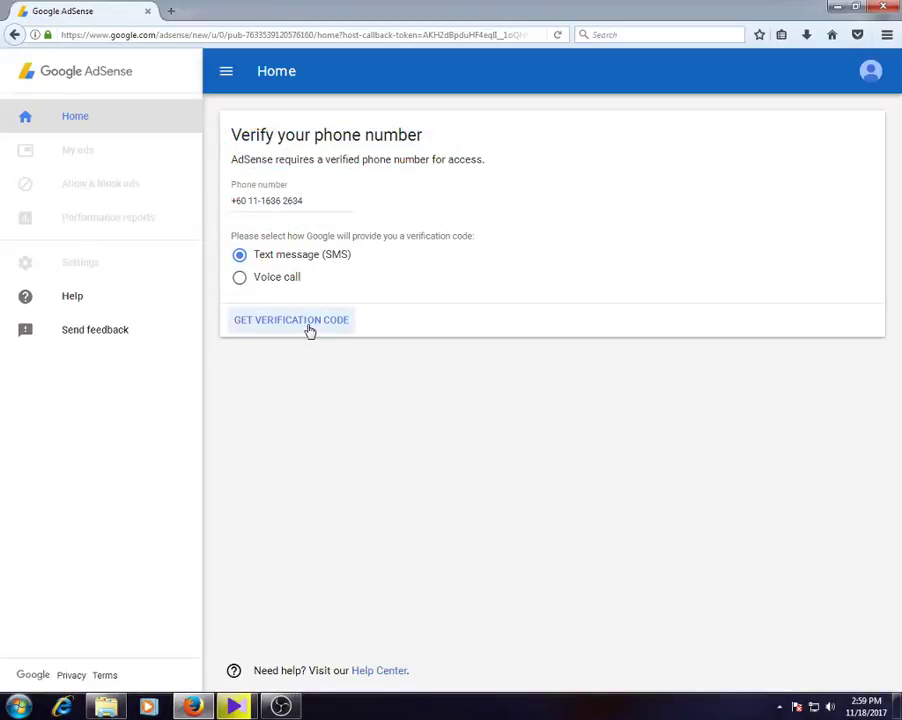
click(309, 322)
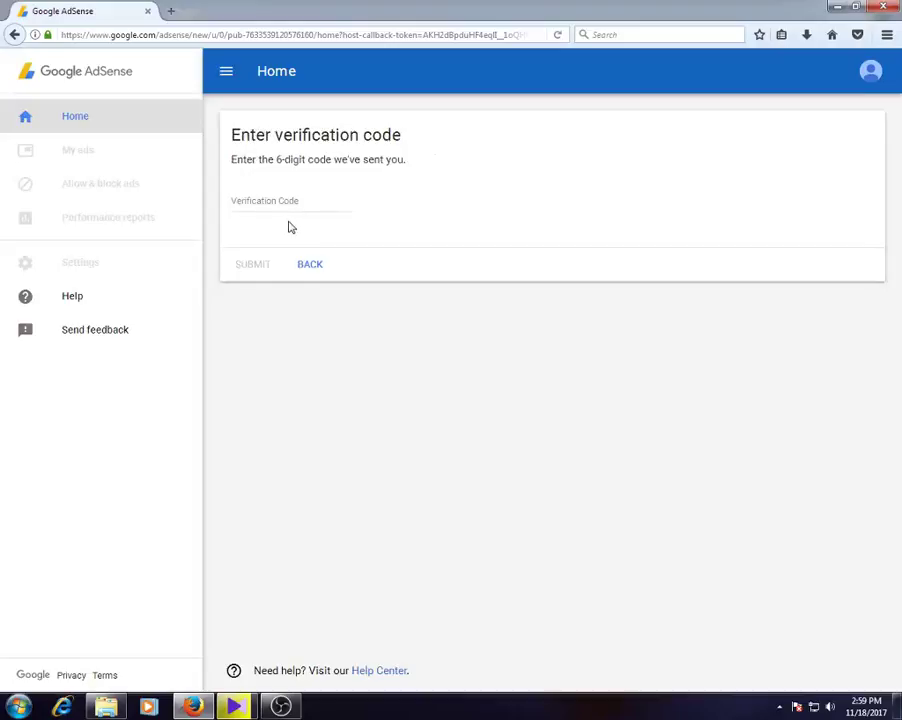
click(265, 201)
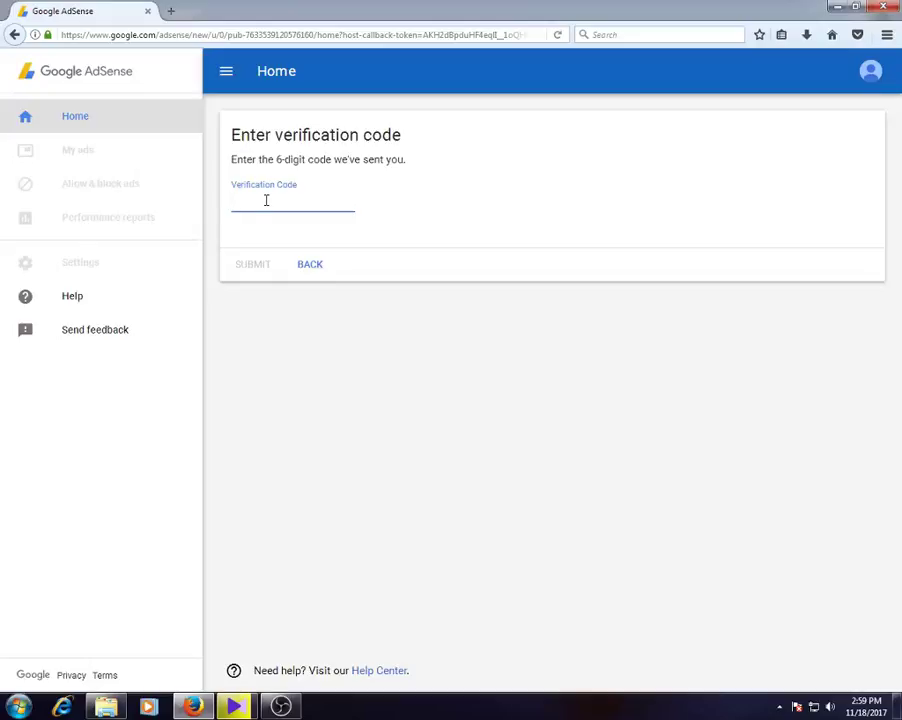
text(8)
click(253, 268)
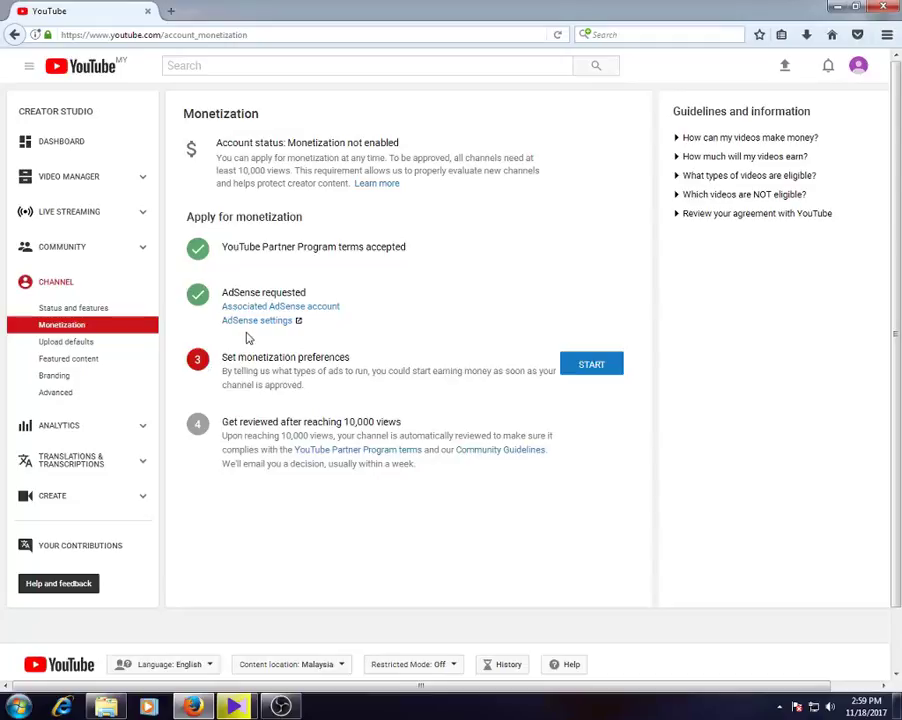
- Review the Monetization page confirming AdSense requested has a green tick
mouse_move(412, 308)
mouse_down()
mouse_move(292, 262)
mouse_move(175, 310)
mouse_move(360, 315)
mouse_move(380, 302)
mouse_up()
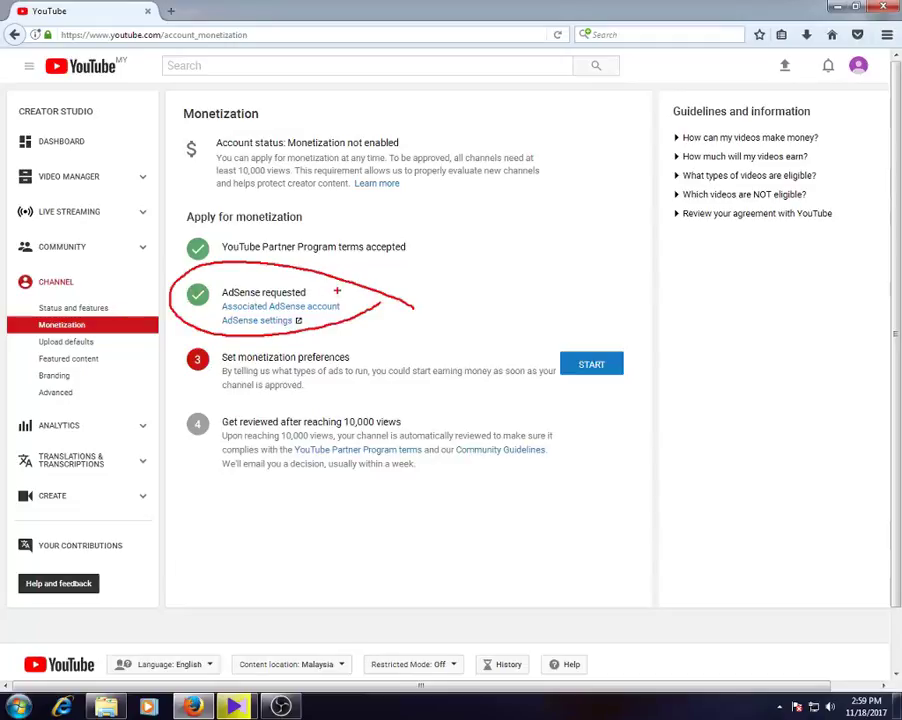
mouse_move(406, 350)
mouse_down()
mouse_move(318, 333)
mouse_move(164, 378)
mouse_move(402, 377)
mouse_up()
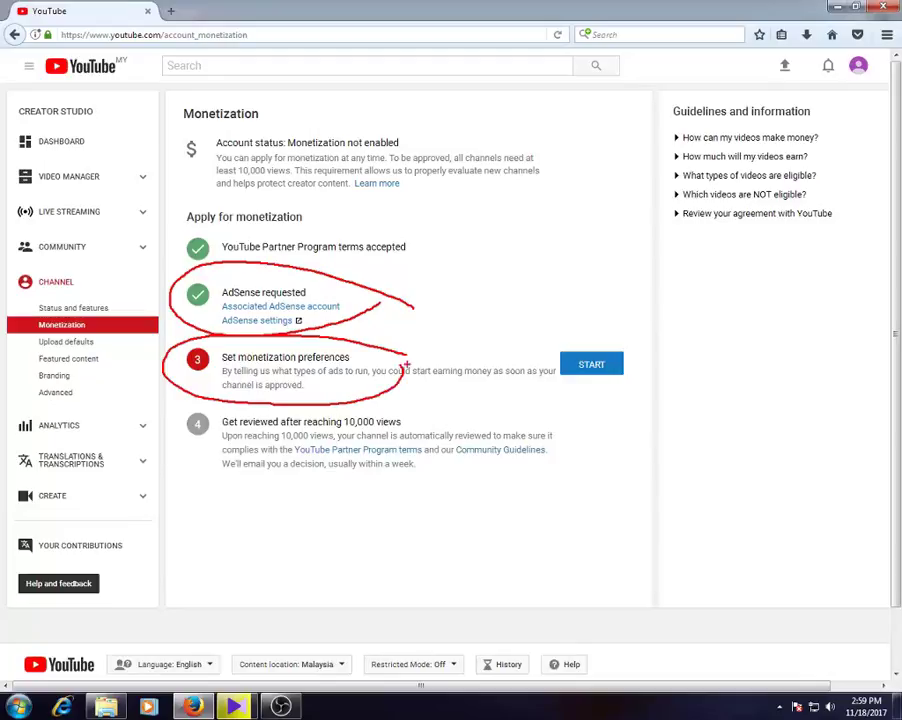
drag(636, 325, 648, 372)
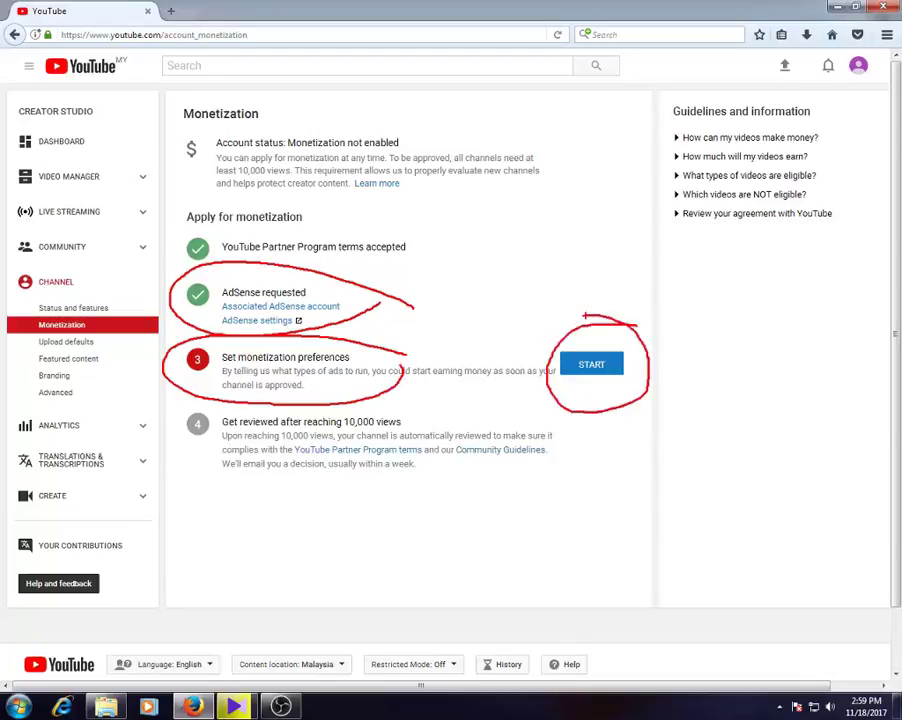
key(Escape)
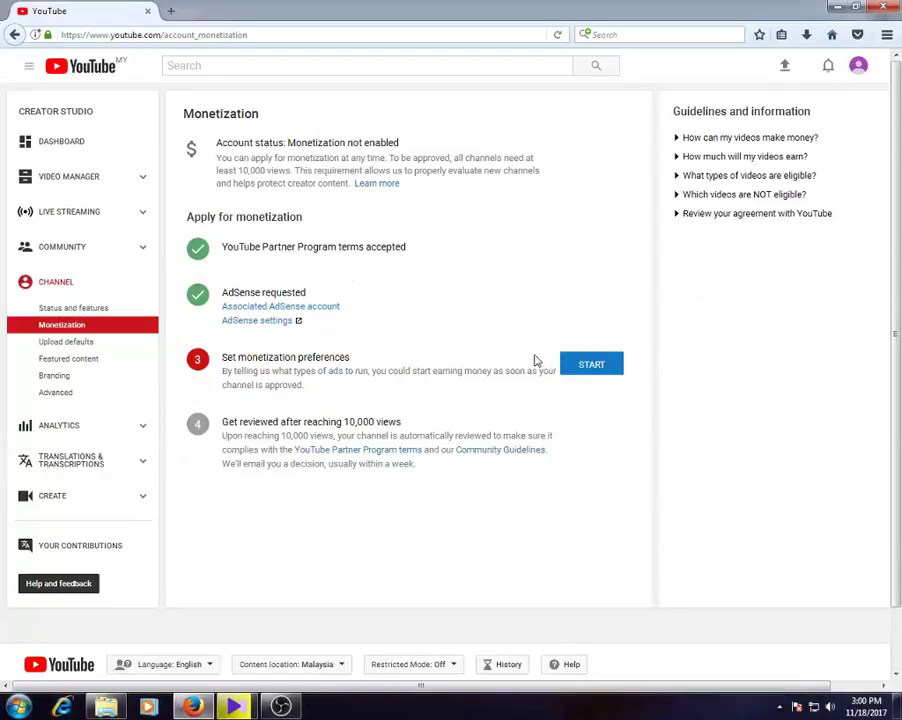
- Monetize all existing and future videos with overlay, sponsored card and skippable ads, and save
click(584, 368)
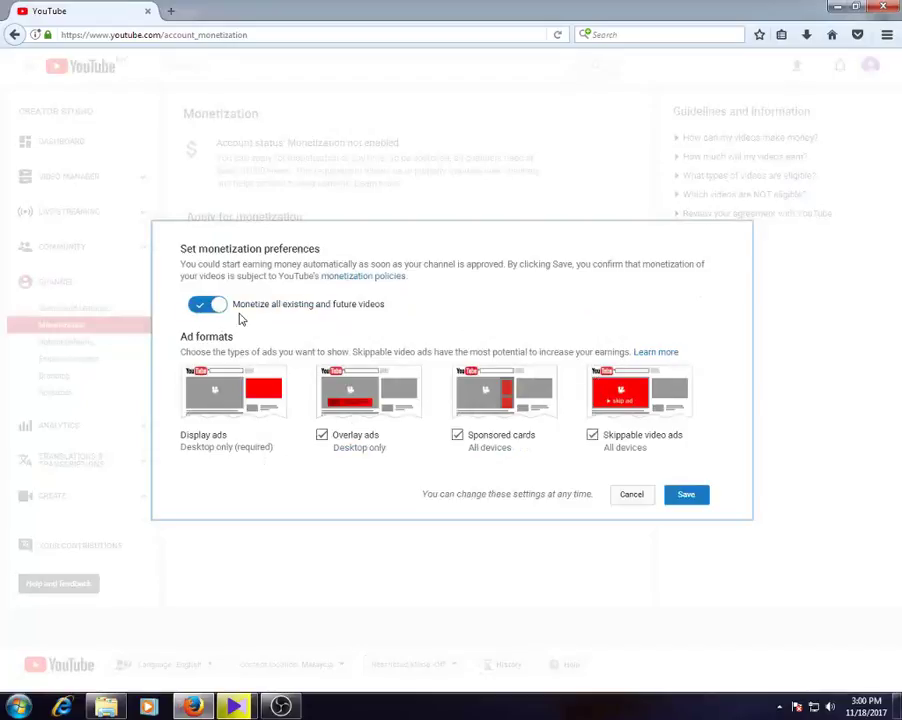
mouse_move(240, 318)
mouse_down()
mouse_move(218, 288)
mouse_move(178, 320)
mouse_move(234, 298)
mouse_up()
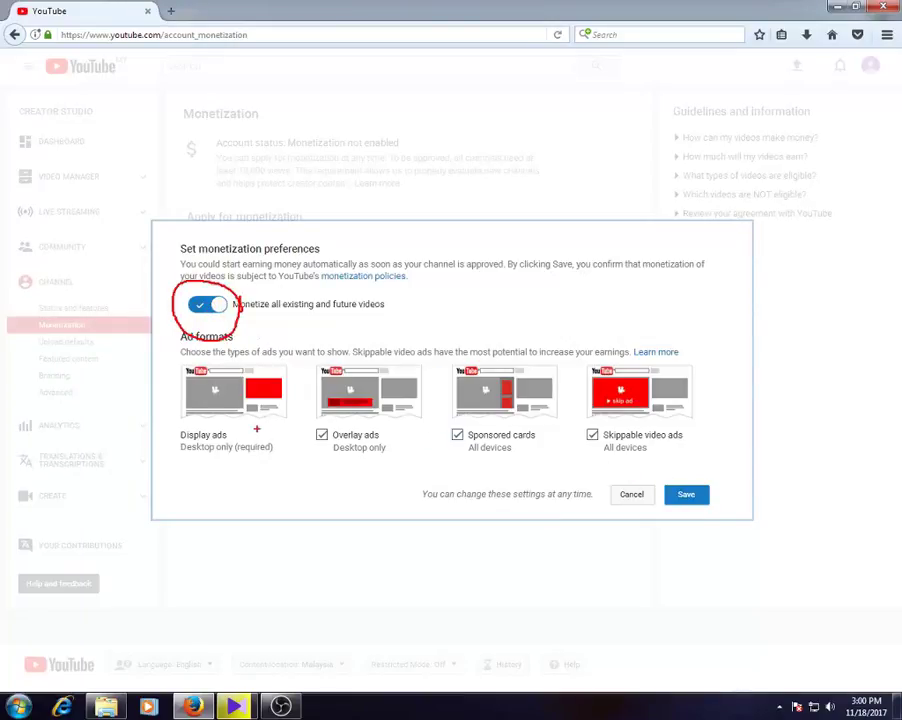
mouse_move(352, 425)
mouse_down()
mouse_move(316, 440)
mouse_move(358, 440)
mouse_up()
mouse_move(449, 416)
mouse_down()
mouse_move(440, 462)
mouse_move(434, 425)
mouse_up()
mouse_move(592, 421)
mouse_down()
mouse_move(566, 442)
mouse_move(586, 420)
mouse_up()
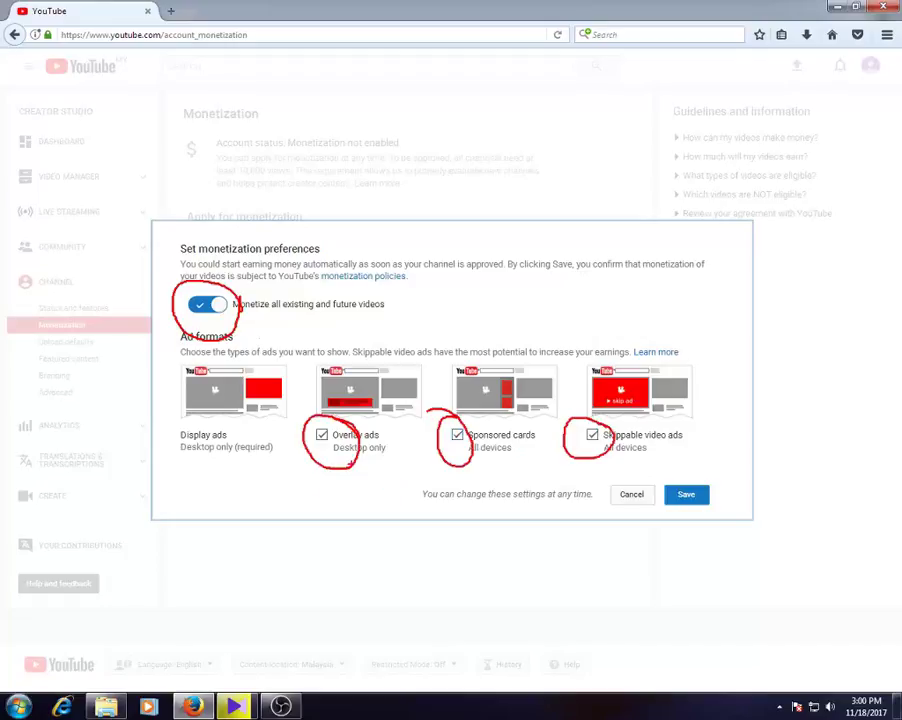
key(Escape)
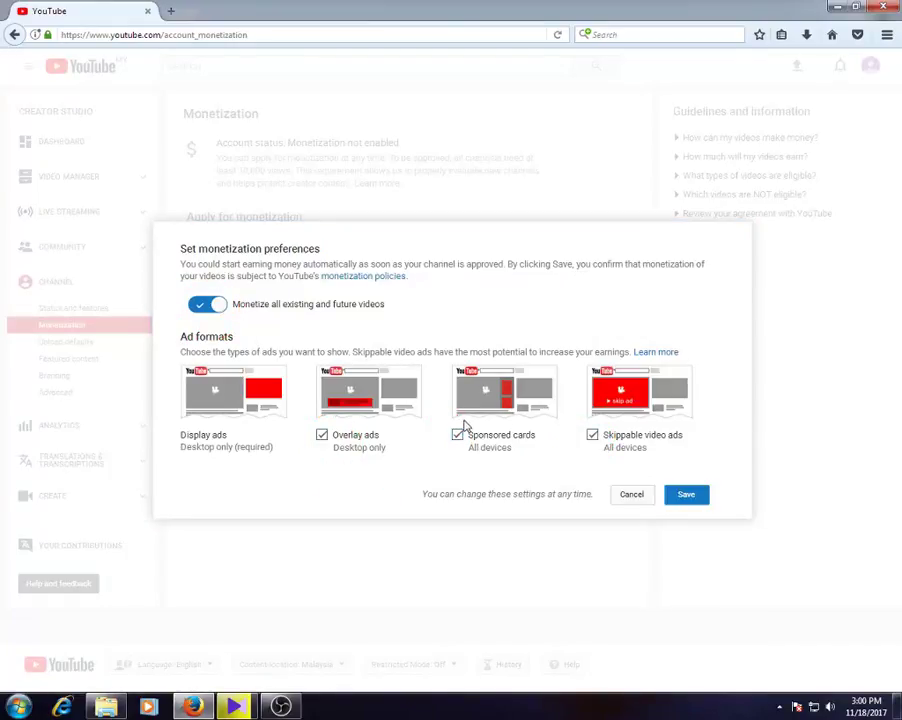
key(ctrl+2)
mouse_move(739, 467)
mouse_down()
mouse_move(646, 472)
mouse_move(725, 527)
mouse_move(745, 470)
mouse_up()
key(Escape)
click(686, 497)
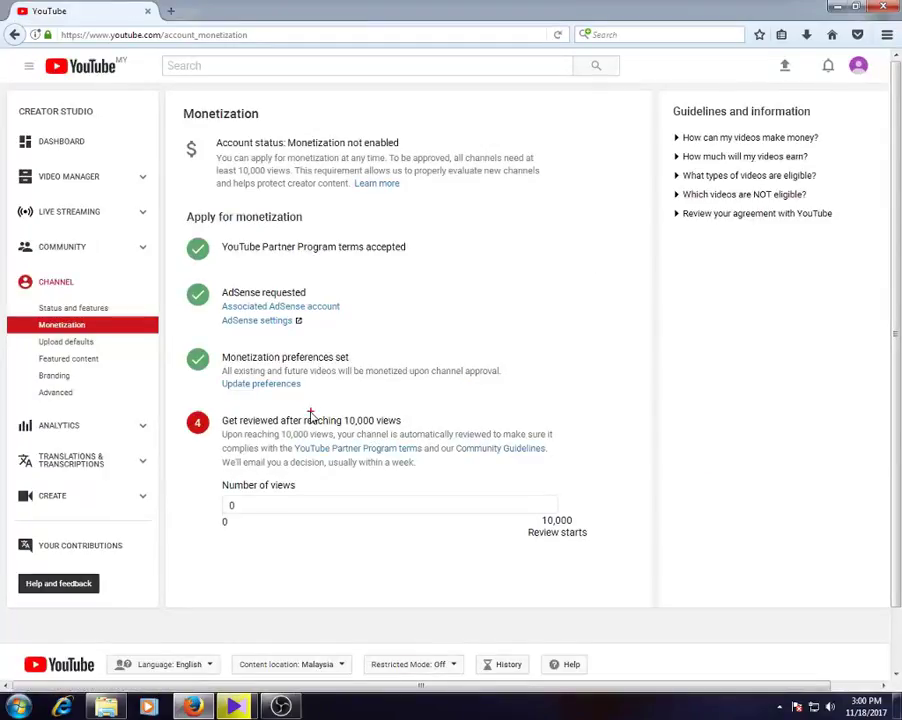
- Review the Monetization page: three steps complete, channel at 0 of 10,000 views for review
mouse_move(529, 363)
mouse_down()
mouse_move(201, 333)
mouse_move(252, 398)
mouse_move(524, 370)
mouse_up()
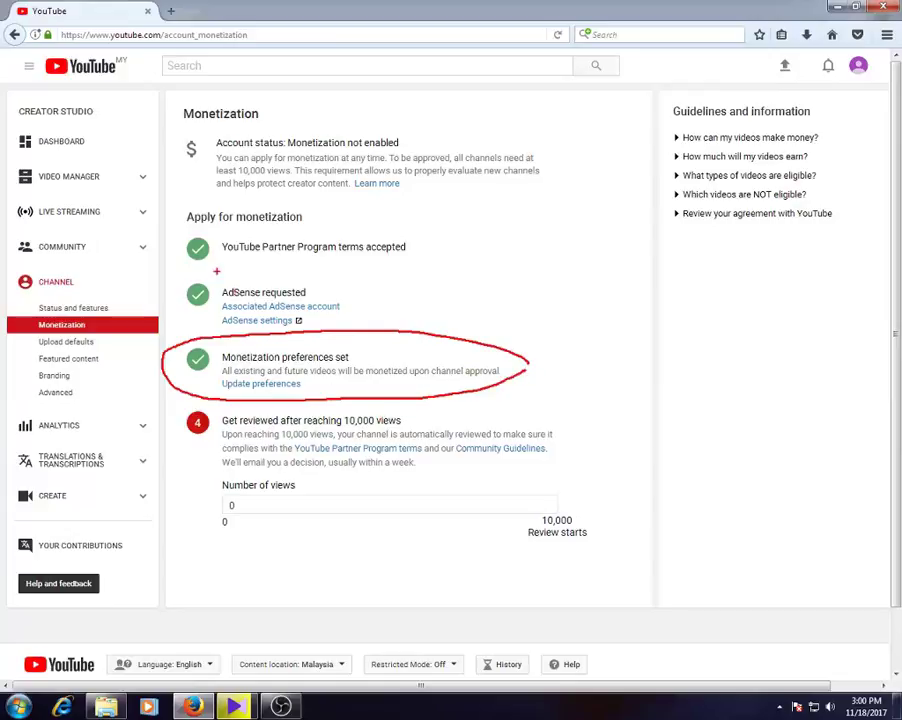
mouse_move(469, 242)
mouse_down()
mouse_move(250, 216)
mouse_move(229, 270)
mouse_move(390, 232)
mouse_up()
mouse_move(325, 289)
mouse_down()
mouse_move(175, 292)
mouse_move(338, 296)
mouse_up()
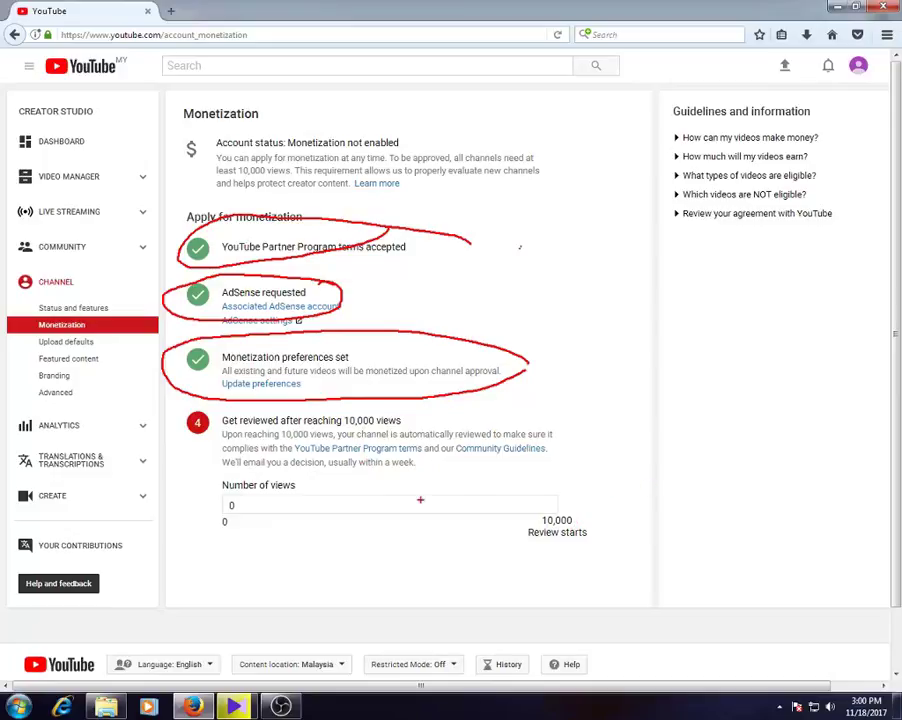
key(Escape)
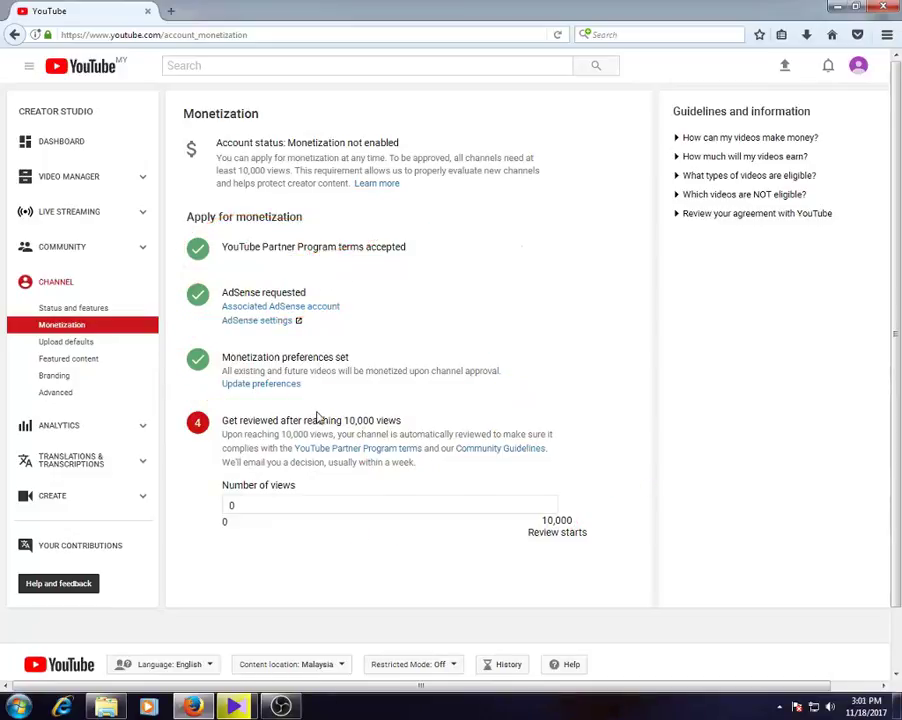
mouse_move(430, 401)
mouse_down()
mouse_move(312, 400)
mouse_move(180, 432)
mouse_move(445, 449)
mouse_move(362, 401)
mouse_move(250, 410)
mouse_up()
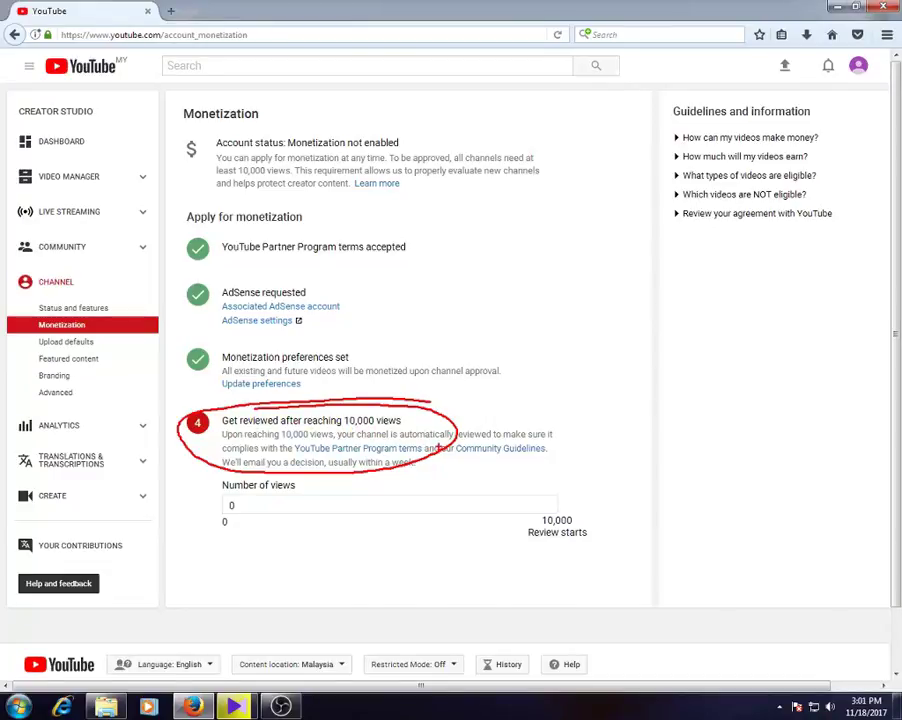
mouse_move(285, 494)
mouse_down()
mouse_move(211, 497)
mouse_move(297, 510)
mouse_up()
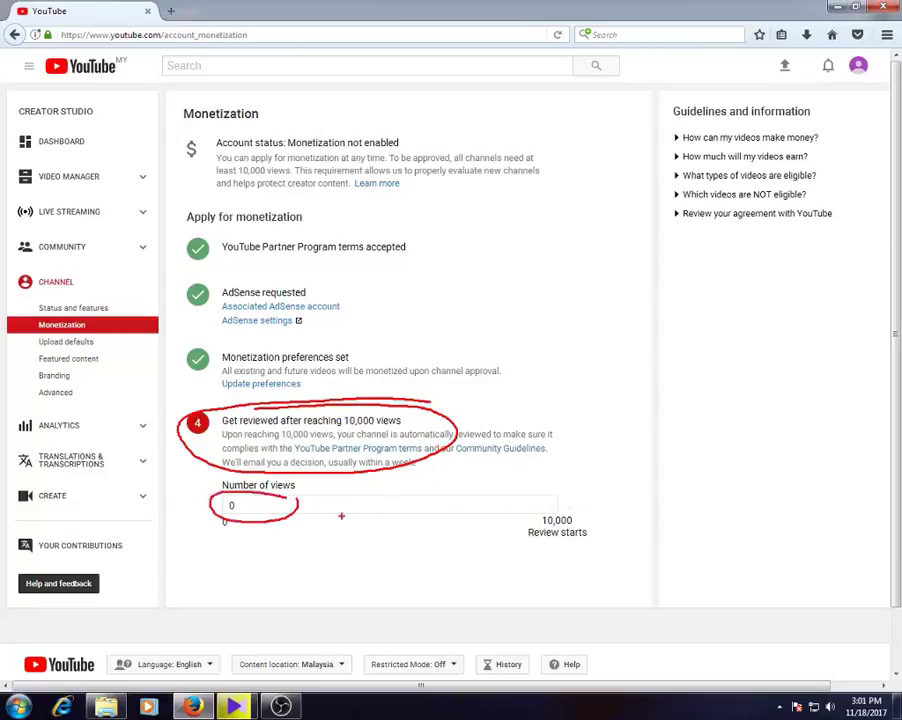
drag(243, 495, 293, 503)
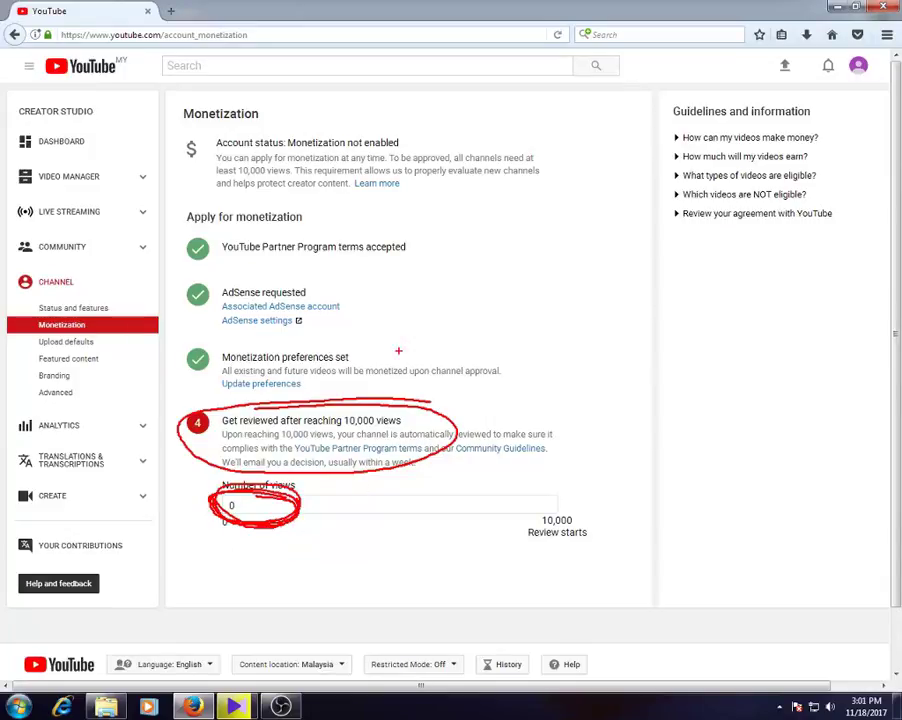
mouse_move(306, 110)
mouse_down()
mouse_move(248, 100)
mouse_move(295, 126)
mouse_move(308, 116)
mouse_up()
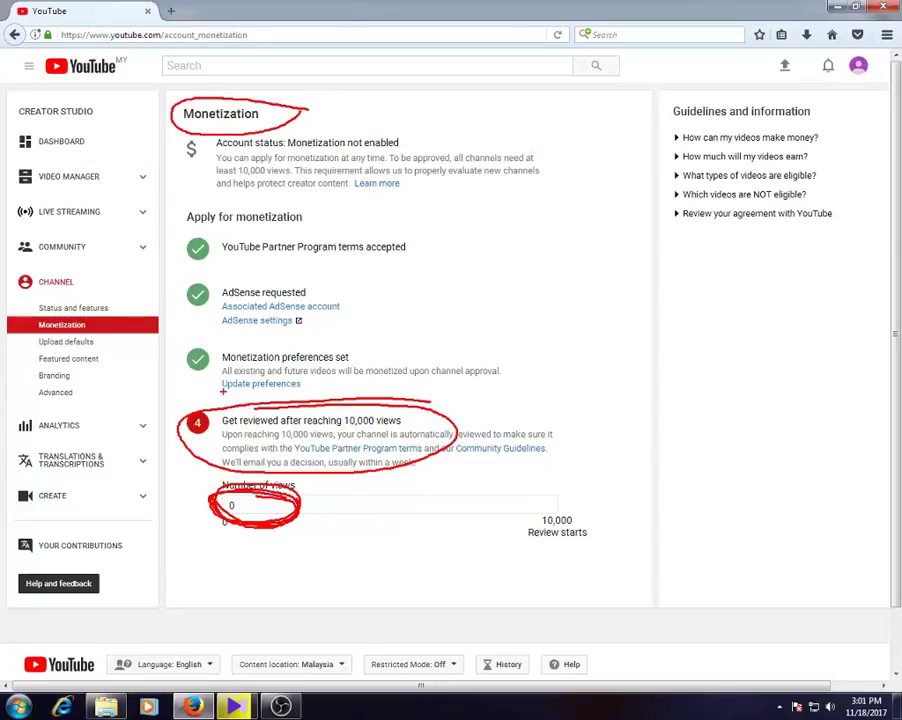
drag(213, 396, 193, 408)
drag(249, 392, 429, 400)
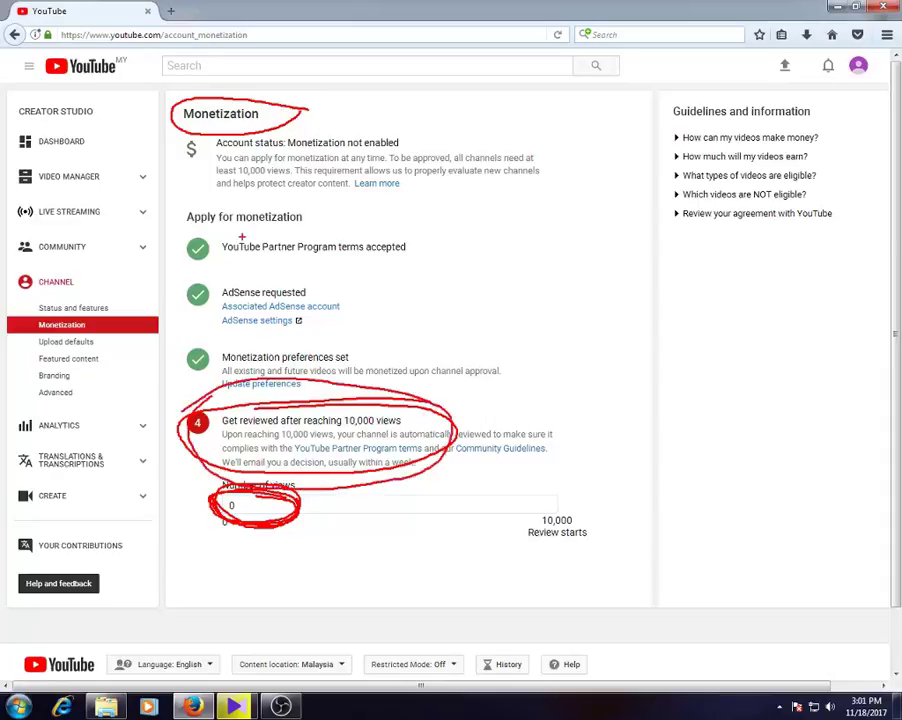
mouse_move(324, 126)
mouse_down()
mouse_move(300, 88)
mouse_move(200, 82)
mouse_move(180, 140)
mouse_move(308, 124)
mouse_move(210, 78)
mouse_move(165, 110)
mouse_move(215, 175)
mouse_move(190, 146)
mouse_up()
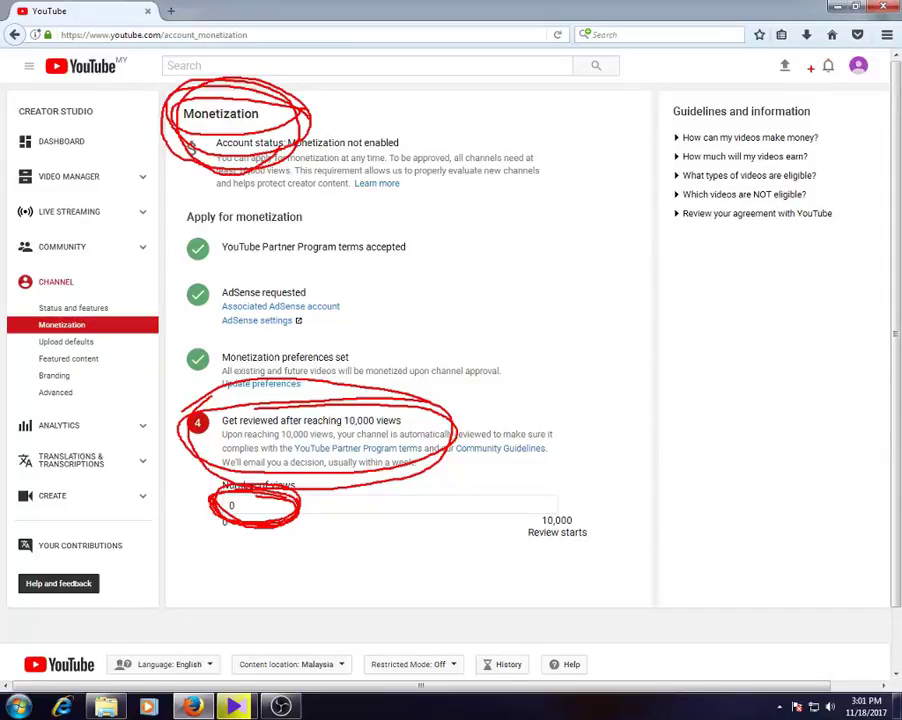
key(Escape)
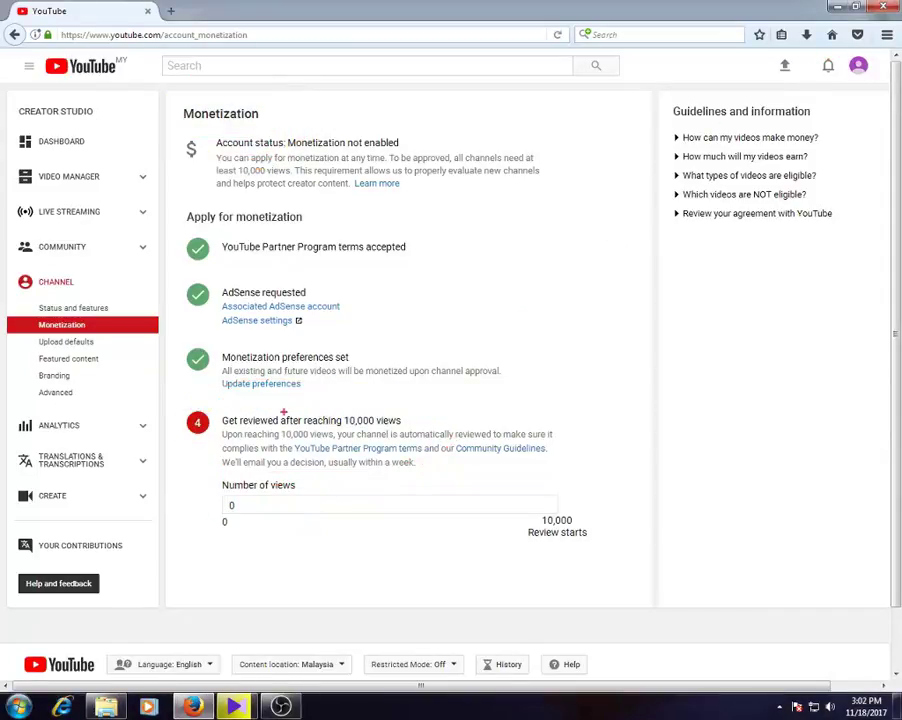
mouse_move(798, 46)
mouse_down()
mouse_move(806, 80)
mouse_move(770, 46)
mouse_move(745, 100)
mouse_move(812, 85)
mouse_move(790, 44)
mouse_move(733, 44)
mouse_up()
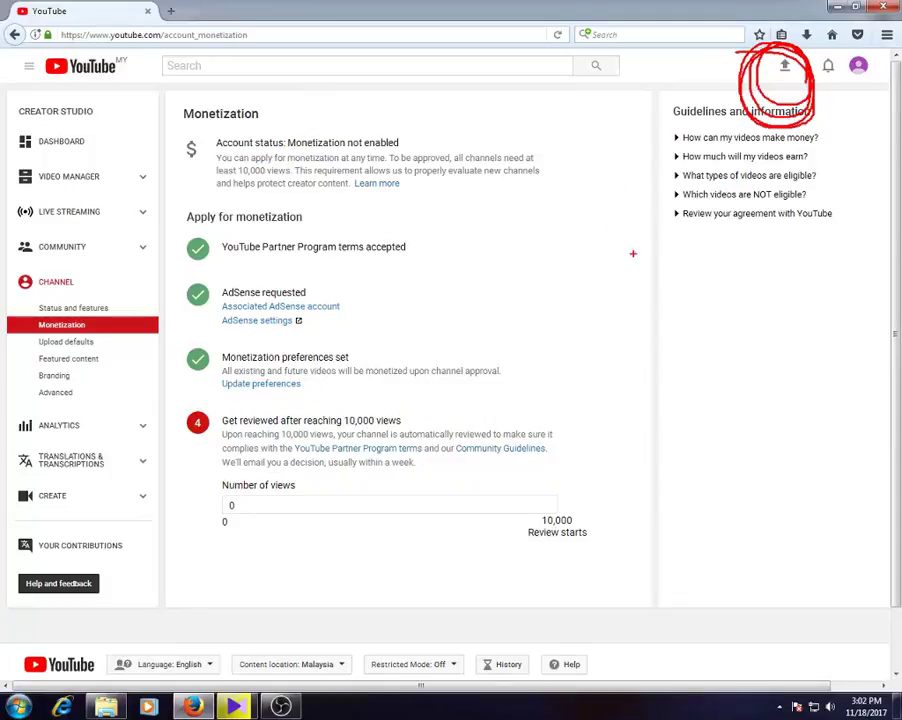